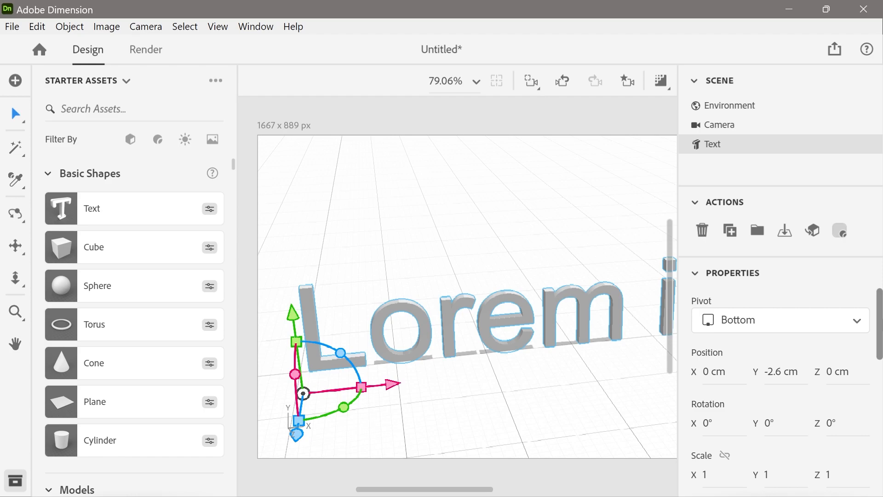
# Replace the placeholder wording of the 3D text object with the person's first name
pyautogui.moveTo(881, 322); pyautogui.dragTo(881, 412)
pyautogui.tripleClick(755, 343)
pyautogui.write('\\')
pyautogui.press('BackSpace')
pyautogui.write('Wayne')
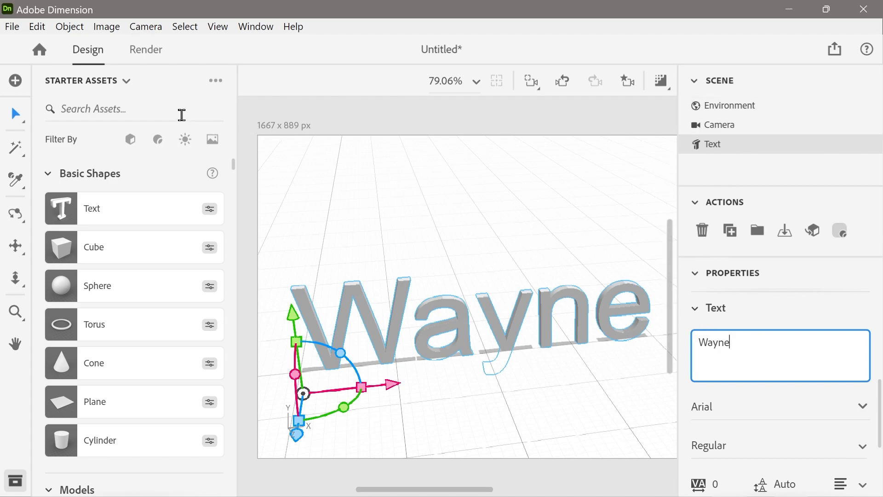
# Hide the starter assets and raise the 3D text to a Y position of 1.9 cm
pyautogui.click(15, 480)
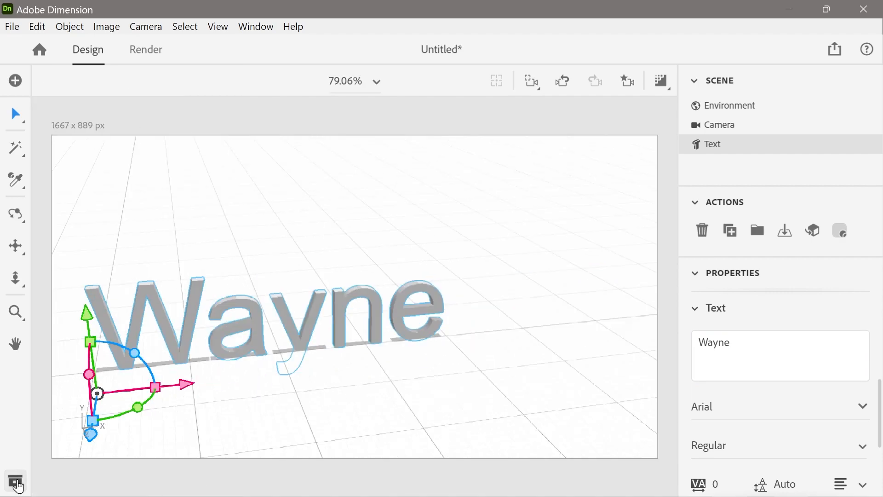
pyautogui.click(116, 226)
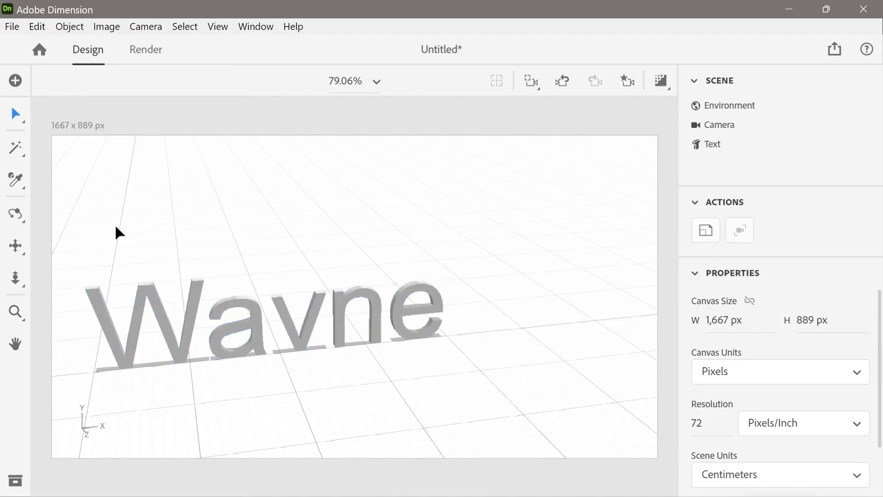
pyautogui.press('a')
pyautogui.click(499, 304)
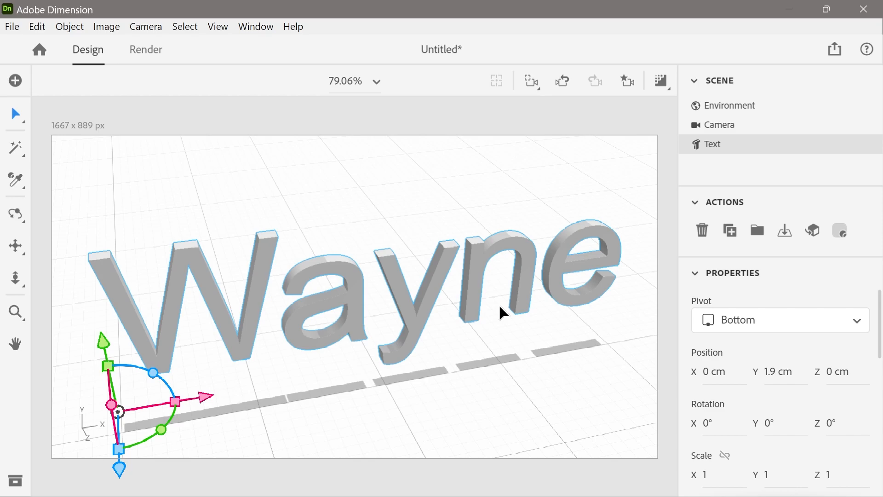
pyautogui.moveTo(390, 308); pyautogui.dragTo(370, 271, button='right')
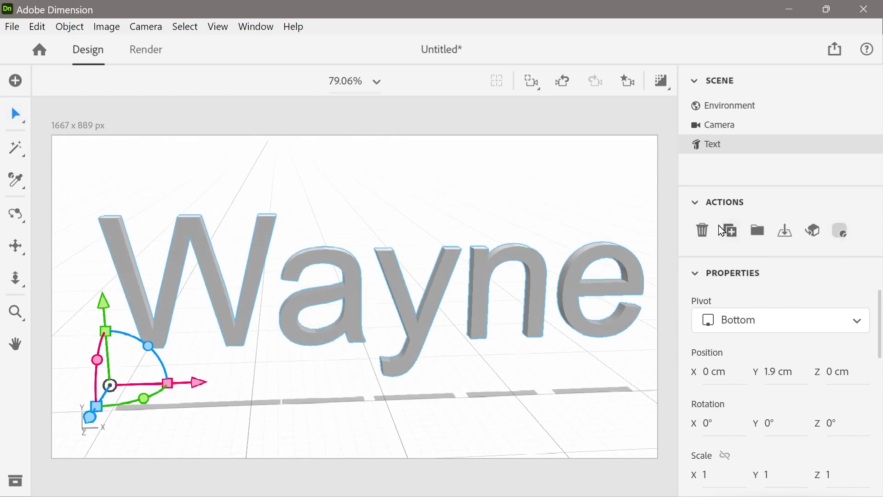
pyautogui.moveTo(583, 221); pyautogui.dragTo(519, 238, button='right')
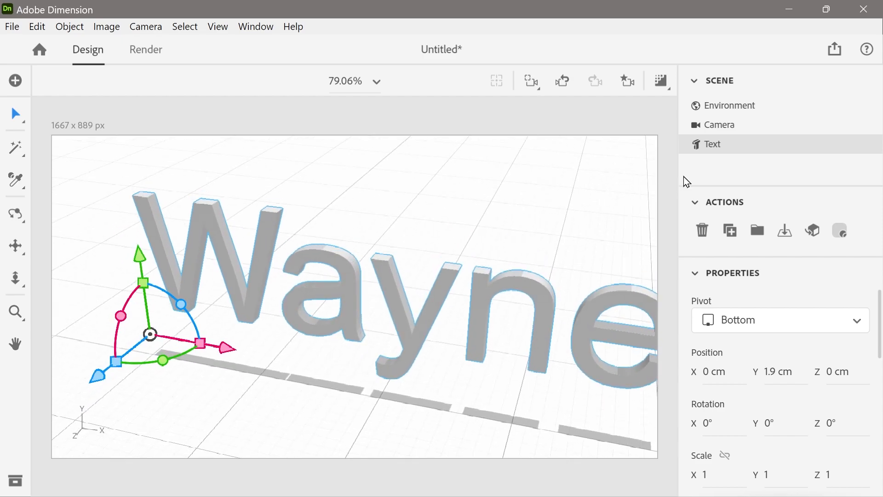
# Try a light green base color, RGB 164, 207, 157, on the text's Face material and undo it
pyautogui.doubleClick(719, 152)
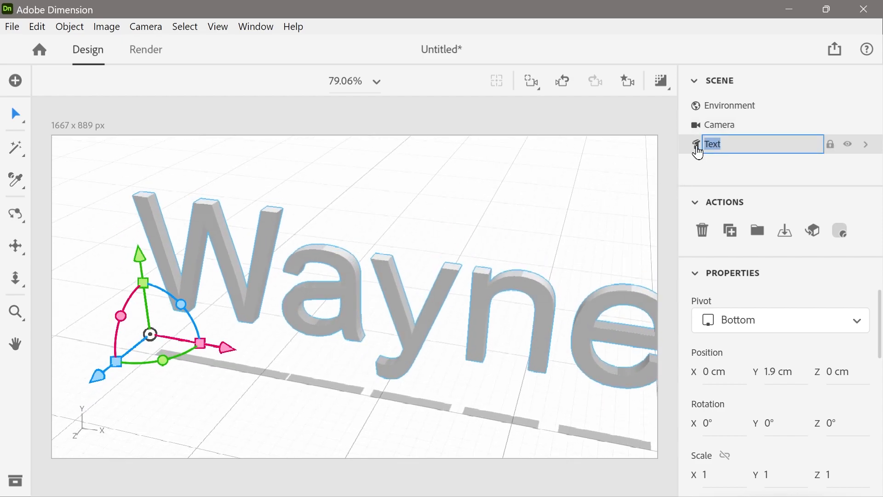
pyautogui.doubleClick(696, 148)
pyautogui.moveTo(879, 129)
pyautogui.mouseDown()
pyautogui.moveTo(881, 170)
pyautogui.moveTo(879, 133)
pyautogui.mouseUp()
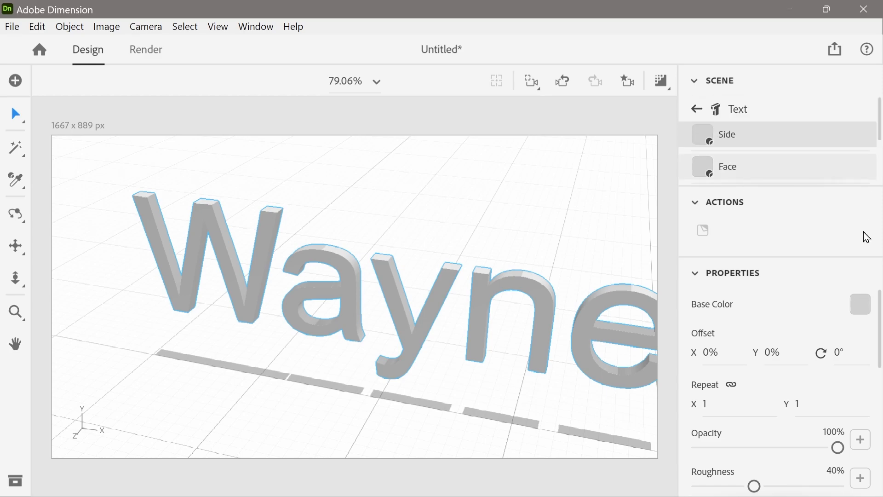
pyautogui.click(744, 180)
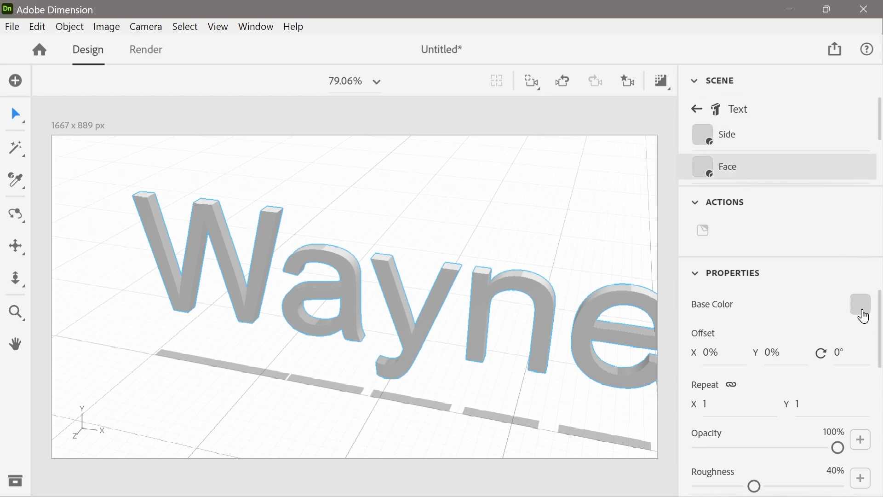
pyautogui.click(861, 307)
pyautogui.click(772, 478)
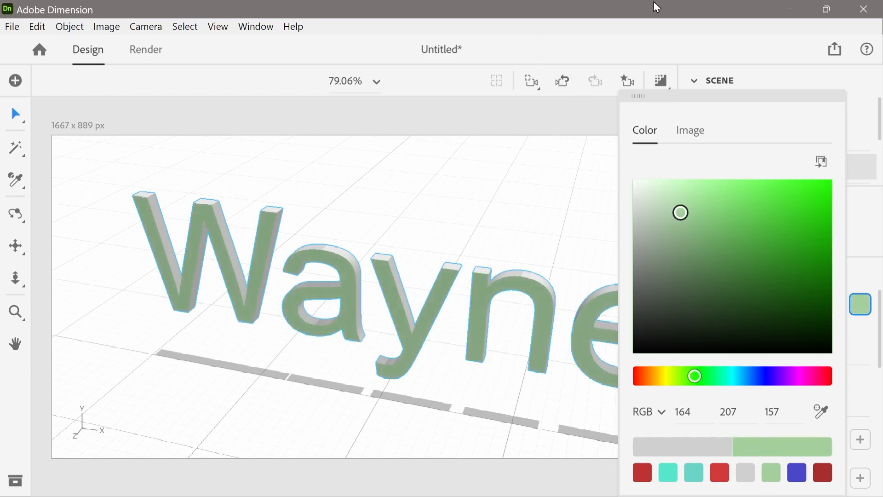
pyautogui.hotkey('ctrl', 'z')
pyautogui.click(725, 113)
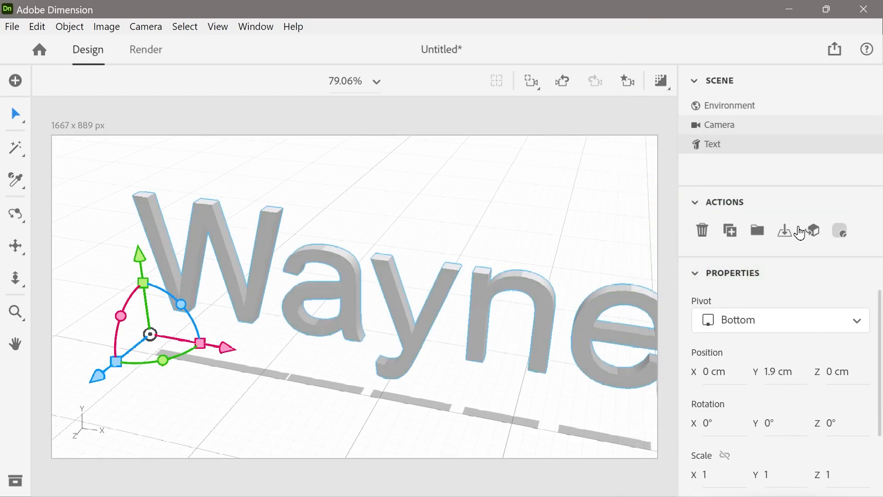
# Set the extrusion depth of the 3D text to 5 cm
pyautogui.moveTo(879, 322); pyautogui.dragTo(880, 476)
pyautogui.moveTo(835, 431)
pyautogui.mouseDown()
pyautogui.moveTo(865, 430)
pyautogui.moveTo(849, 431)
pyautogui.mouseUp()
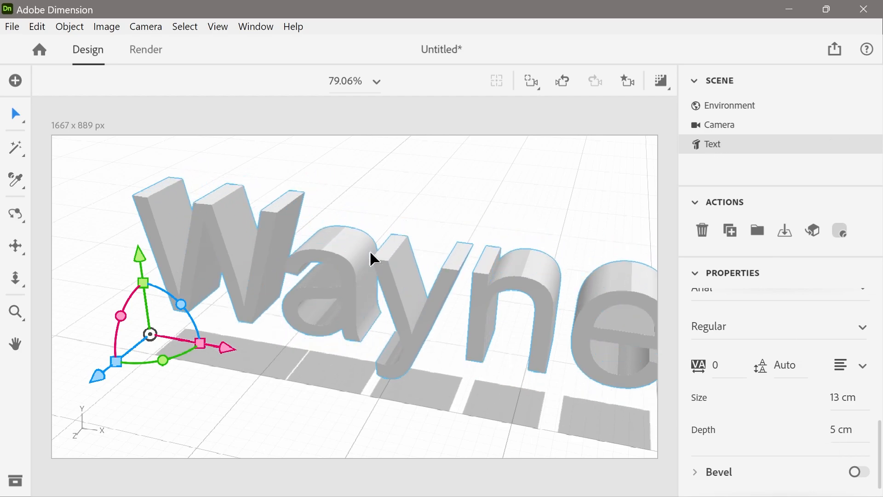
pyautogui.moveTo(493, 290); pyautogui.dragTo(548, 234, button='middle')
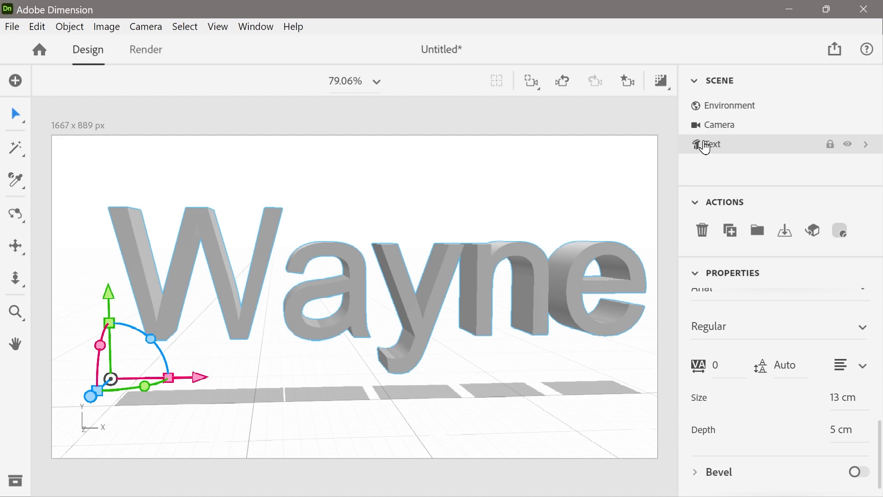
# Convert the 3D text into a group of separate letter models and expand the group in the scene list
pyautogui.click(813, 233)
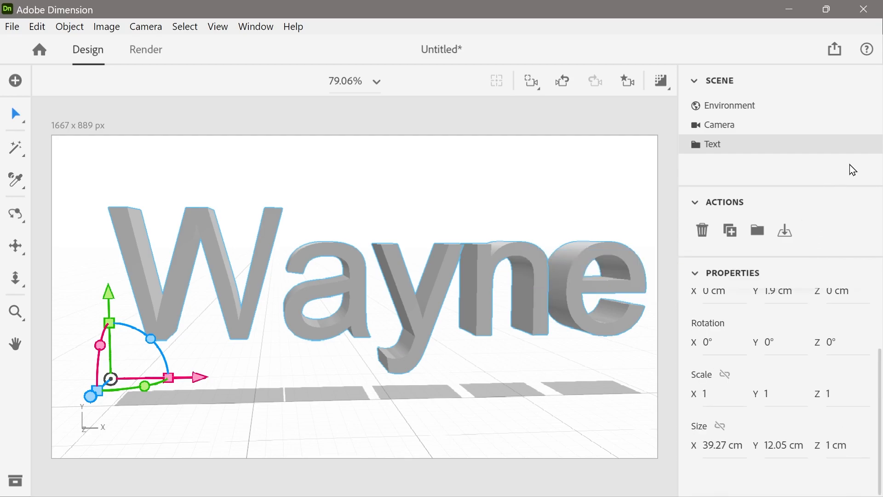
pyautogui.click(695, 144)
pyautogui.scroll(-3, 879, 154)
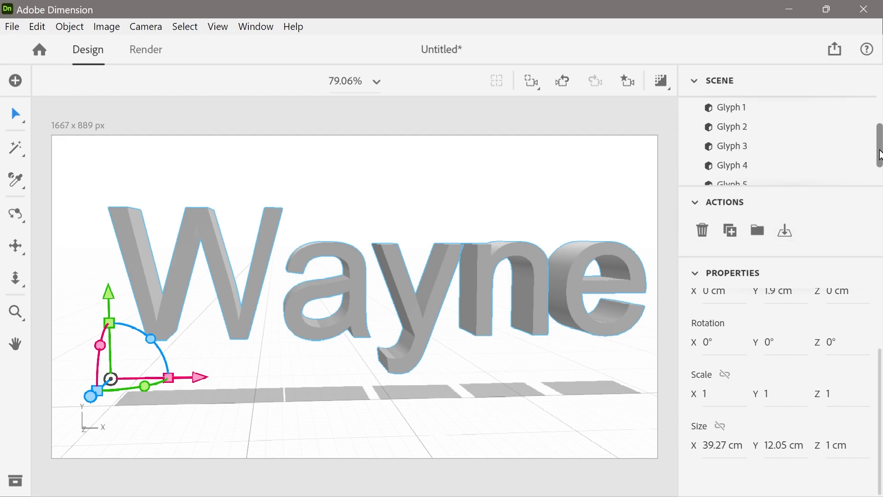
# Select Glyph 1 through Glyph 4 one after another to check which letter each represents
pyautogui.click(752, 112)
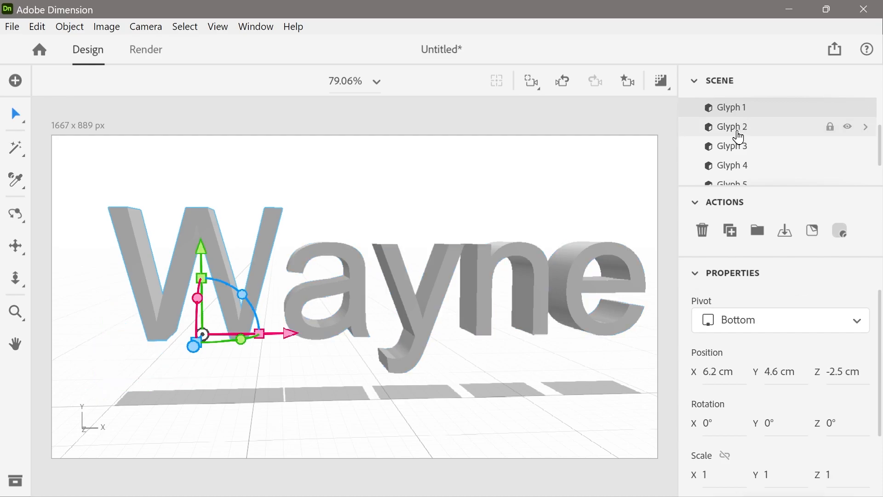
pyautogui.click(732, 129)
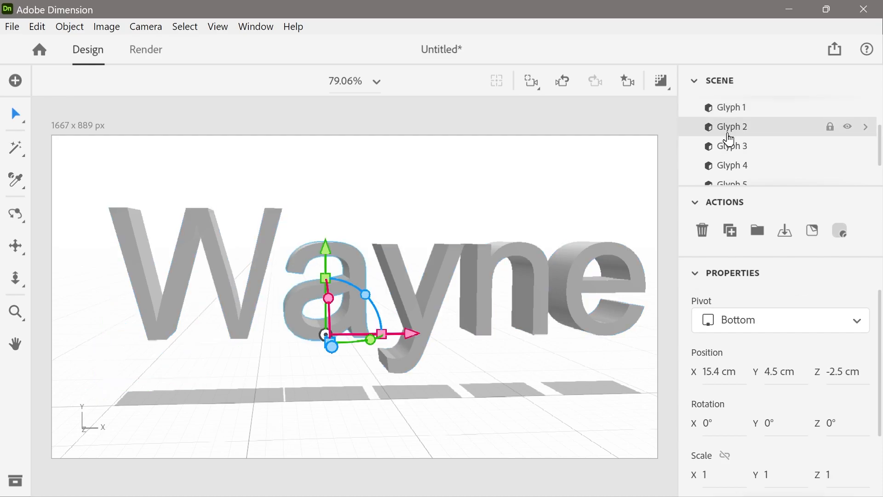
pyautogui.click(729, 148)
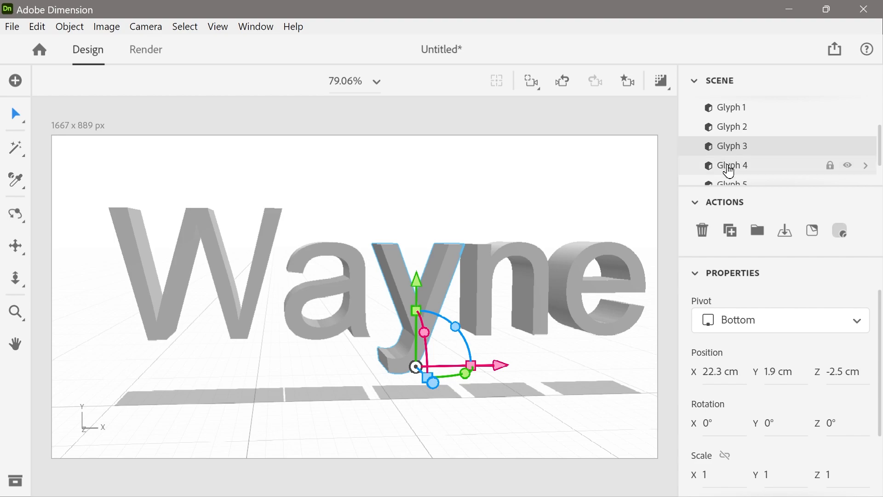
pyautogui.click(729, 170)
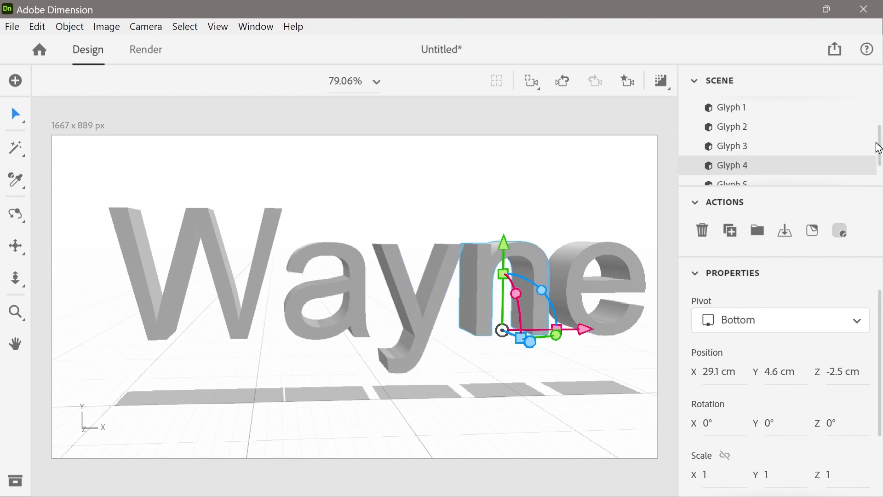
pyautogui.moveTo(879, 146); pyautogui.dragTo(880, 121)
# Try a green base color, RGB 85, 201, 75, on the Default Material of Glyph 1
pyautogui.click(737, 162)
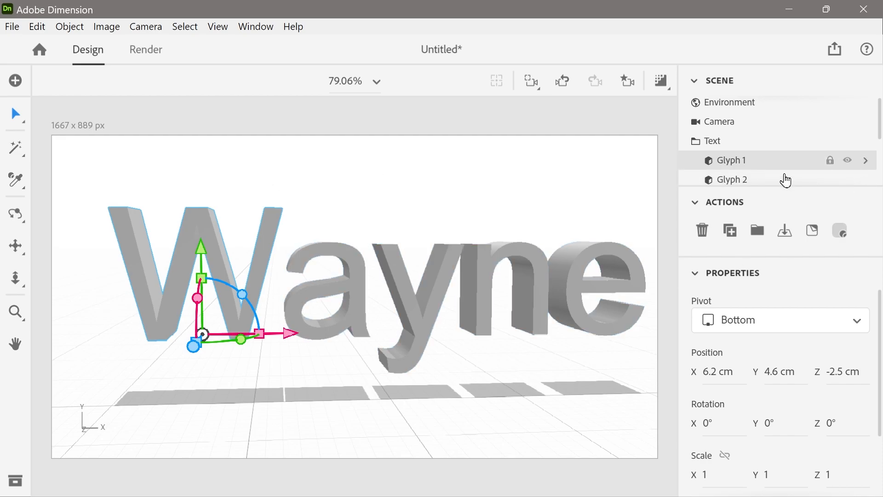
pyautogui.moveTo(332, 211); pyautogui.dragTo(258, 255, button='right')
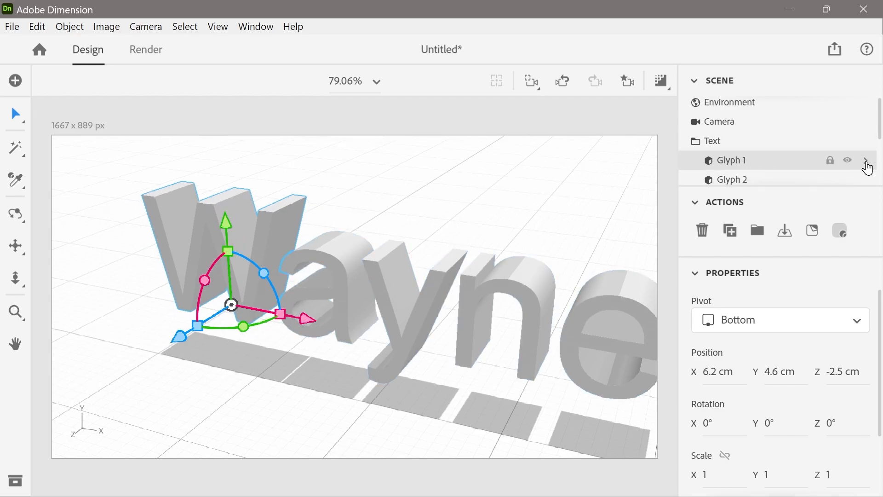
pyautogui.click(866, 161)
pyautogui.moveTo(880, 134)
pyautogui.mouseDown()
pyautogui.moveTo(880, 154)
pyautogui.moveTo(878, 128)
pyautogui.mouseUp()
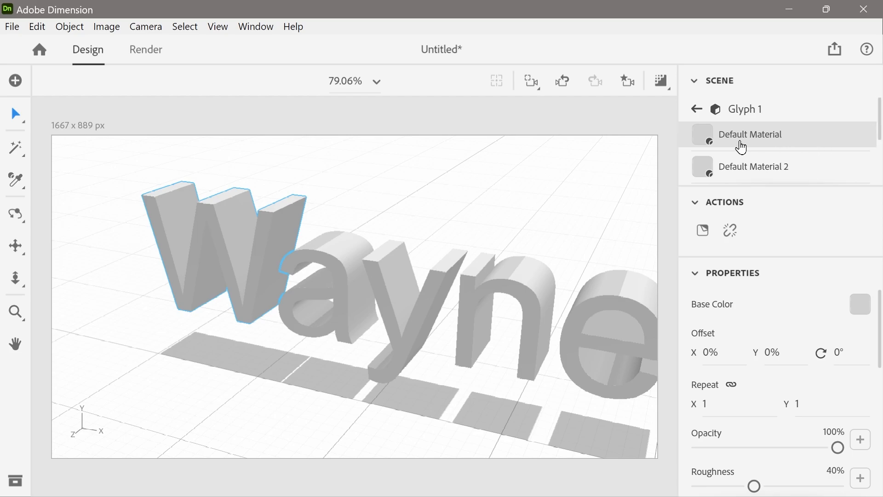
pyautogui.click(858, 309)
pyautogui.moveTo(718, 374); pyautogui.dragTo(698, 385)
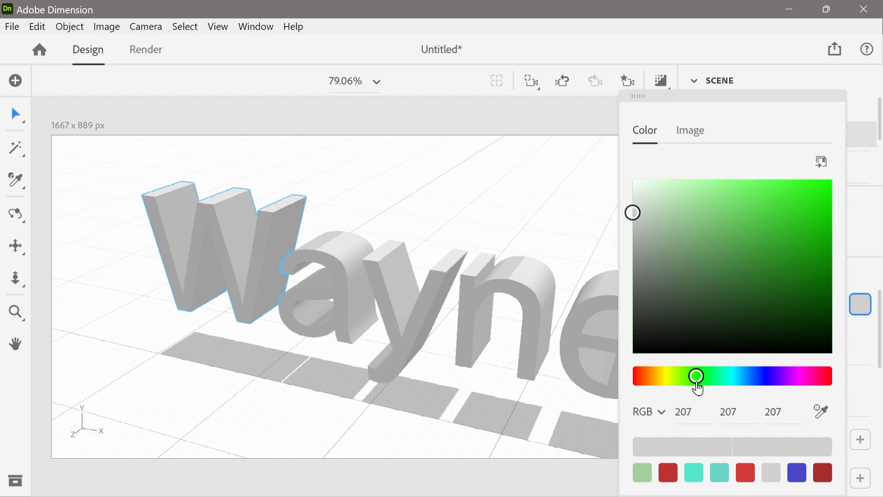
pyautogui.click(758, 216)
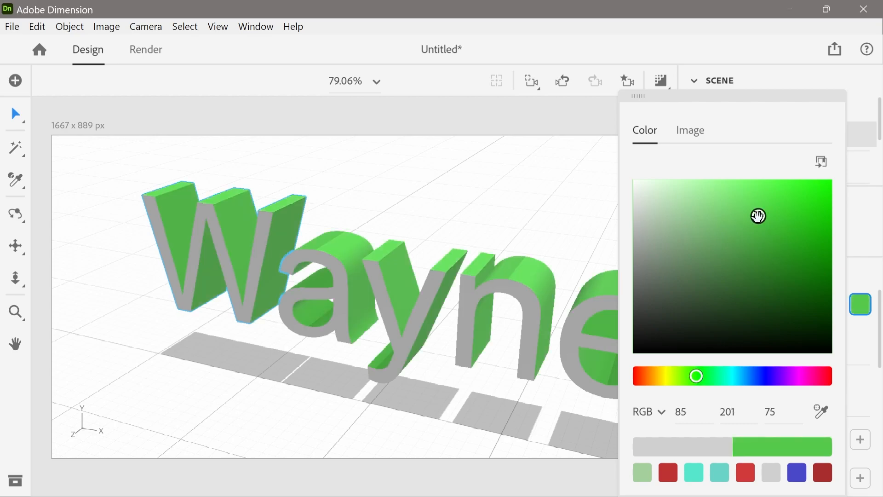
pyautogui.click(596, 114)
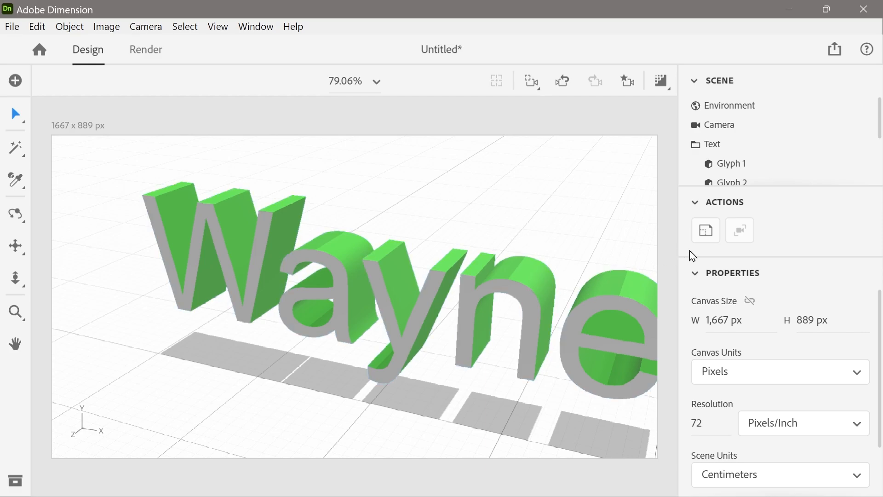
pyautogui.moveTo(443, 285); pyautogui.dragTo(487, 308, button='right')
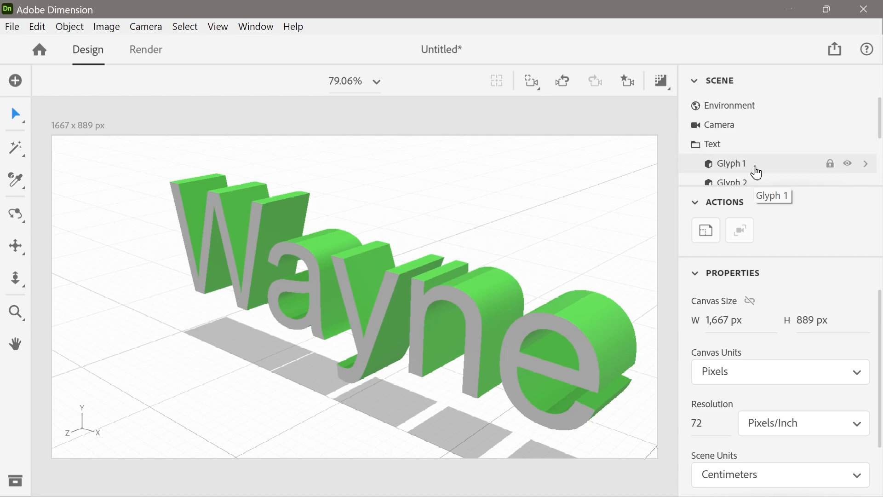
# Undo the green base color and break the link of Glyph 1's Default Material
pyautogui.click(867, 164)
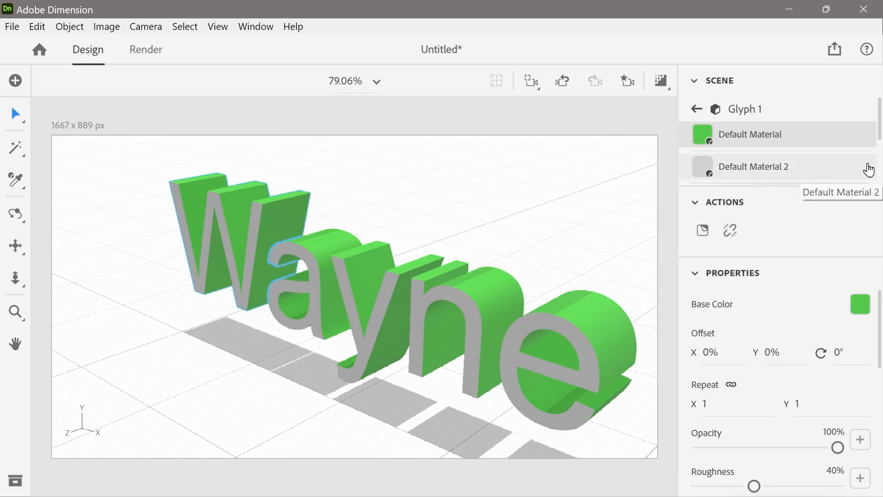
pyautogui.hotkey('ctrl', 'z')
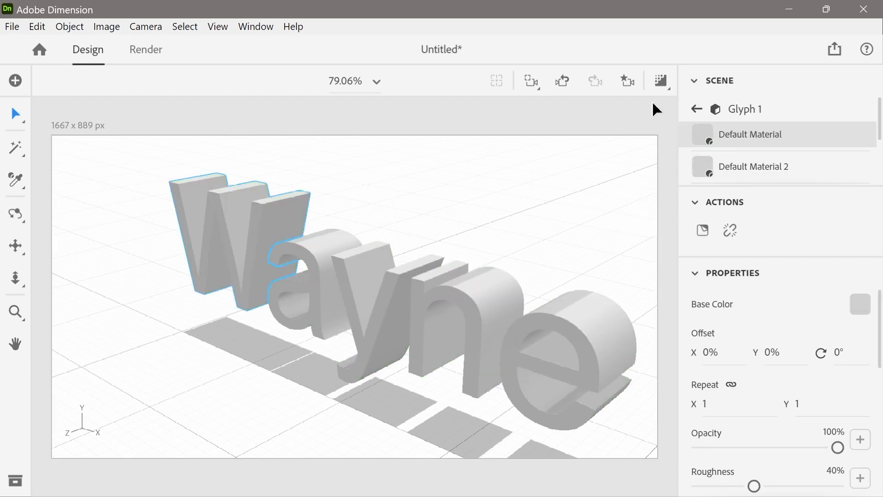
pyautogui.moveTo(276, 289); pyautogui.dragTo(380, 287, button='right')
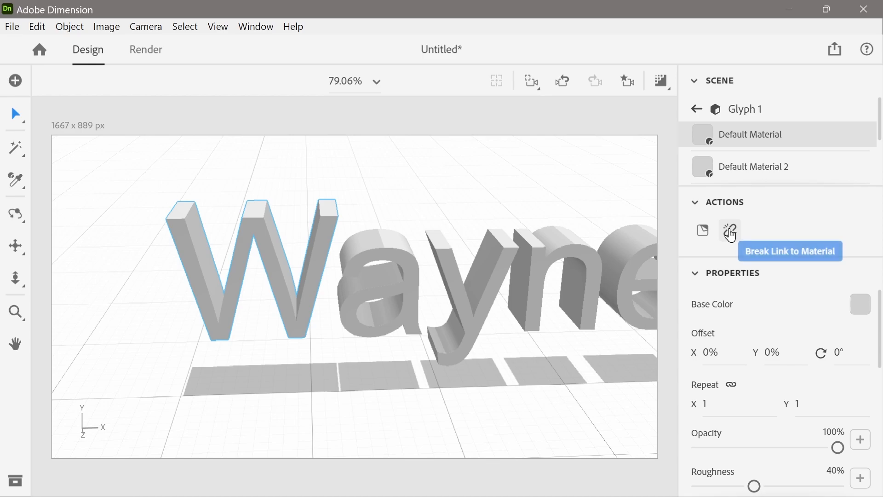
pyautogui.click(732, 235)
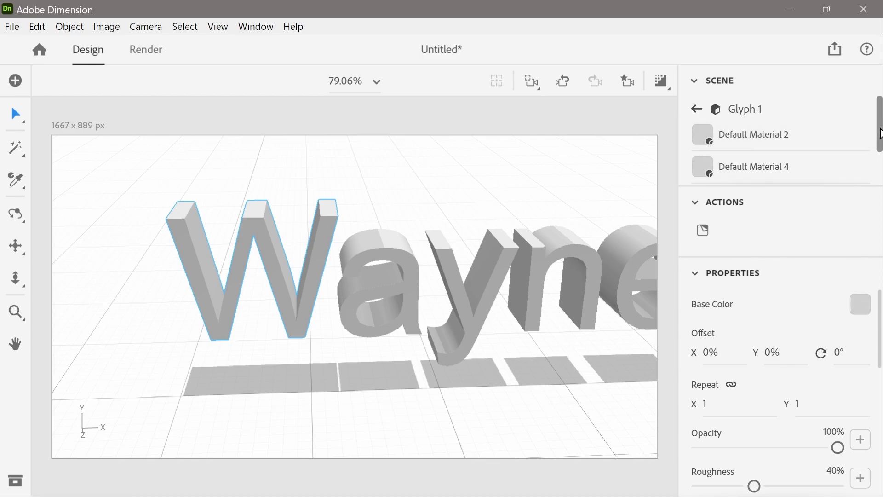
# Set the base color of Glyph 1's unlinked side material to a muted blue, RGB 101, 108, 173
pyautogui.moveTo(879, 138); pyautogui.dragTo(880, 174)
pyautogui.click(860, 305)
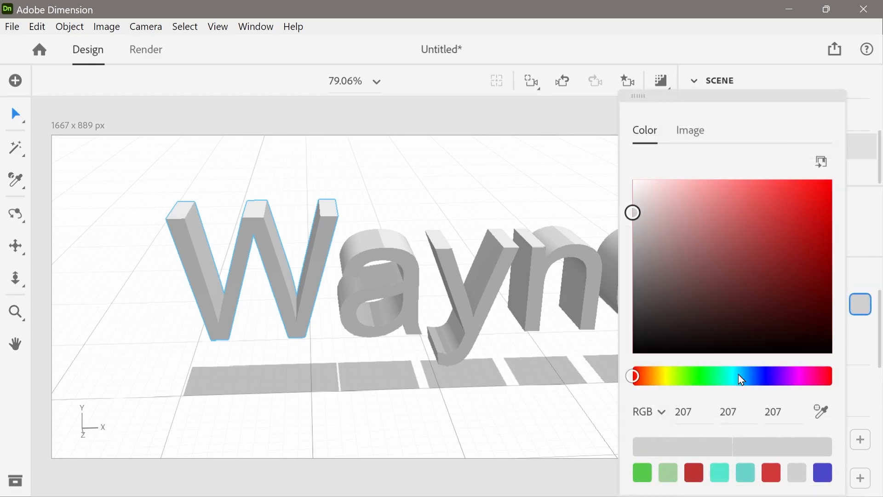
pyautogui.click(763, 377)
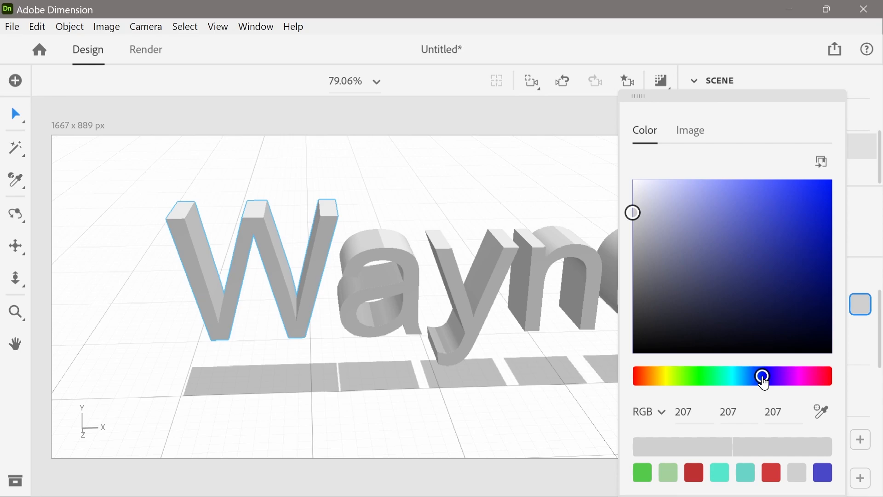
pyautogui.click(717, 236)
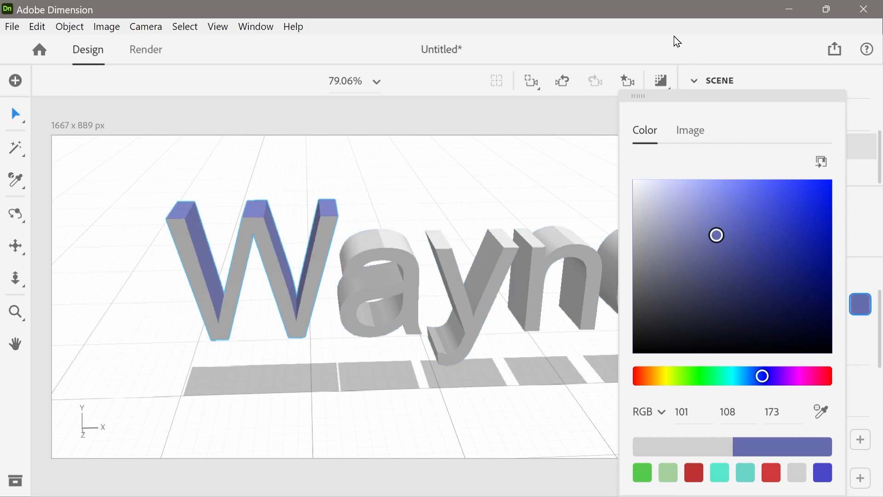
pyautogui.click(588, 115)
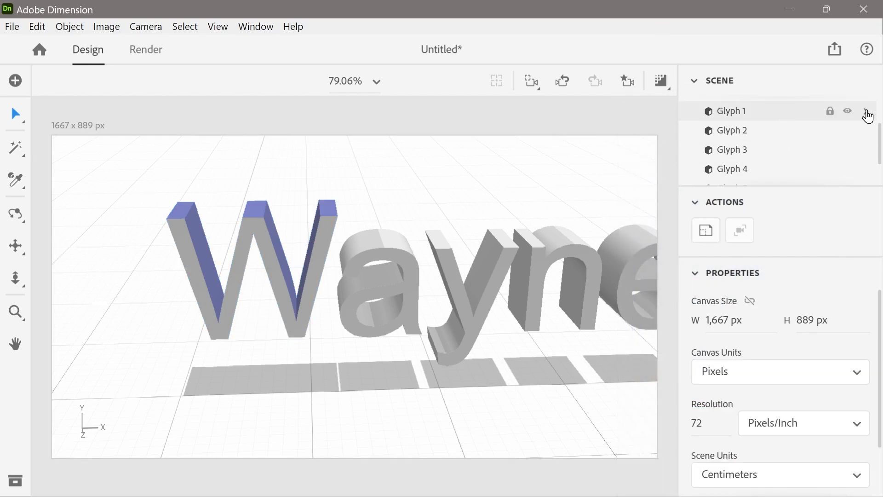
# Break the link of Glyph 1's Default Material 2 and set its base color to turquoise, RGB 87, 230, 203
pyautogui.click(867, 115)
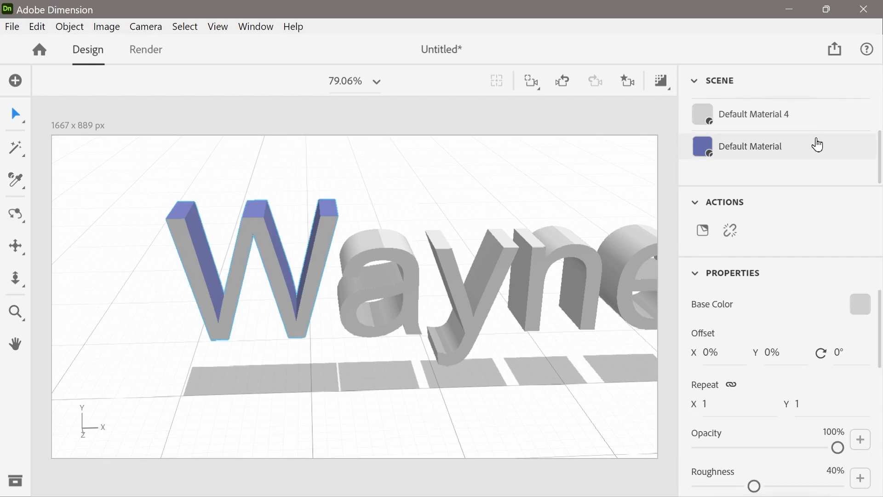
pyautogui.moveTo(880, 150); pyautogui.dragTo(862, 130)
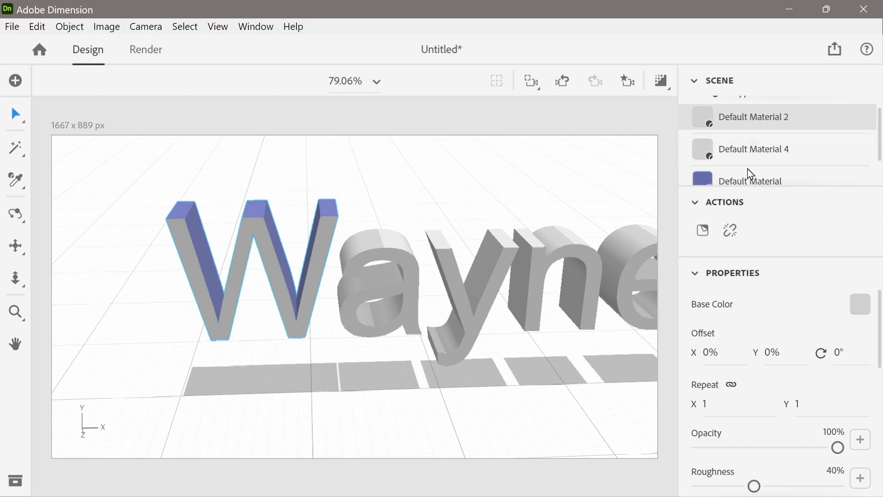
pyautogui.click(731, 232)
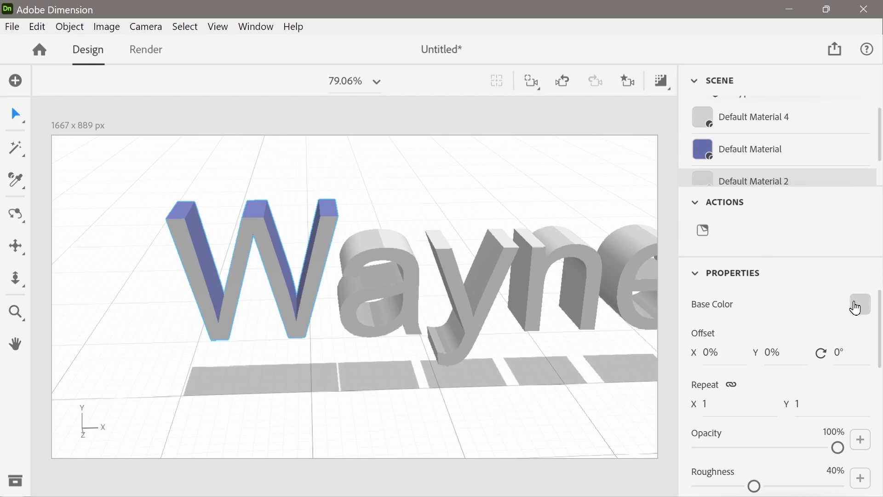
pyautogui.click(856, 307)
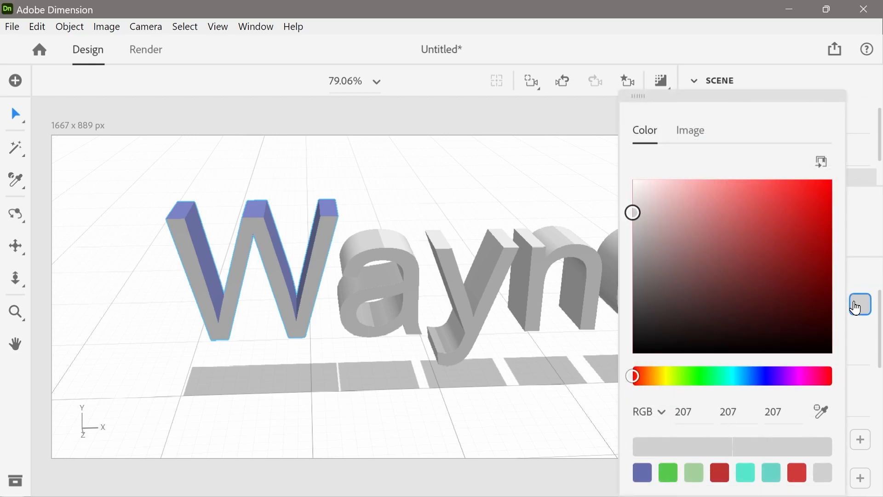
pyautogui.click(688, 377)
pyautogui.click(737, 211)
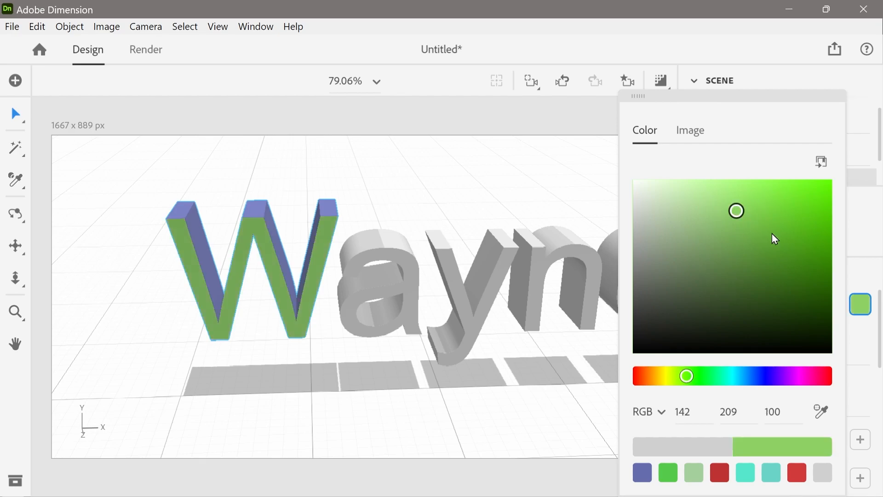
pyautogui.click(747, 474)
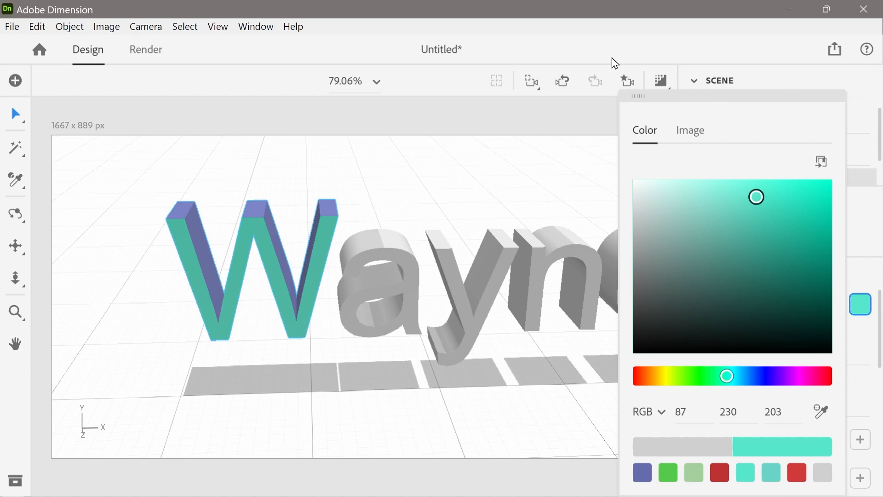
pyautogui.click(579, 125)
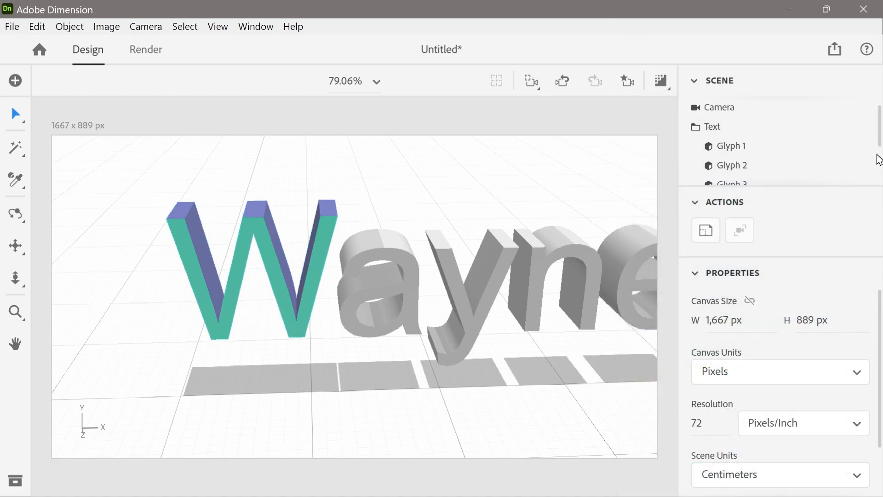
# Open Glyph 1's materials and break the link of its Default Material 4
pyautogui.moveTo(878, 142); pyautogui.dragTo(879, 160)
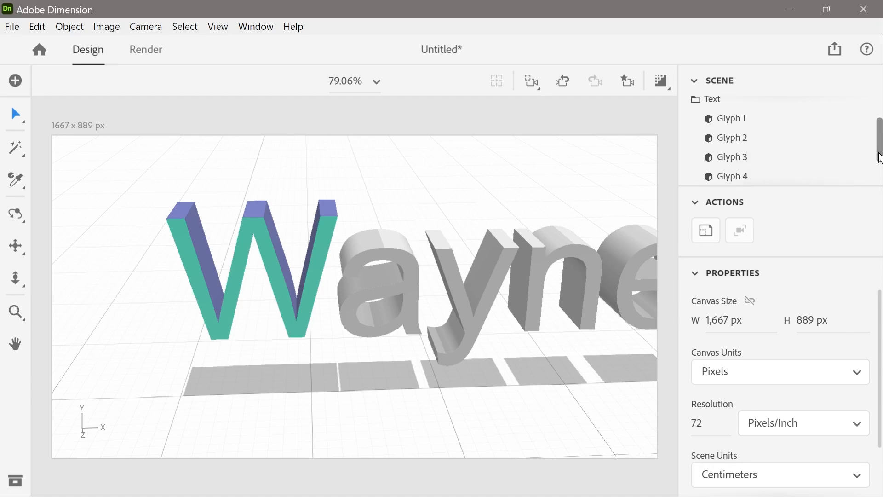
pyautogui.click(743, 129)
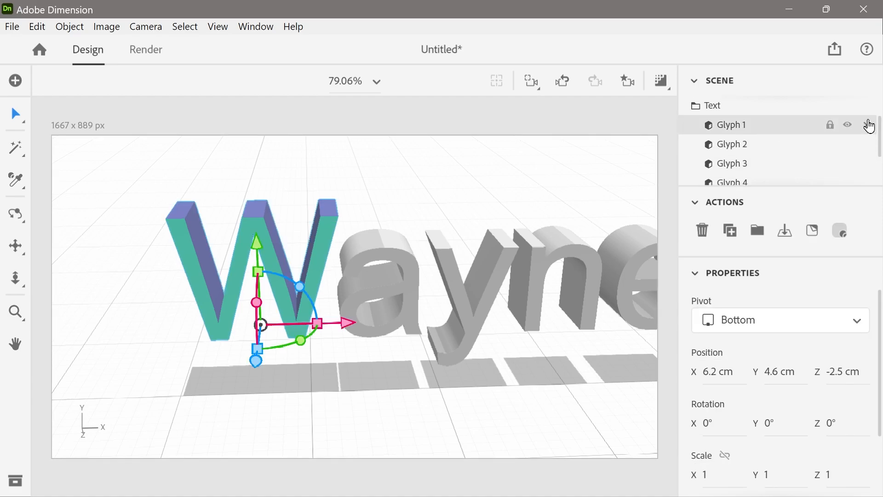
pyautogui.click(867, 125)
pyautogui.moveTo(880, 141); pyautogui.dragTo(881, 117)
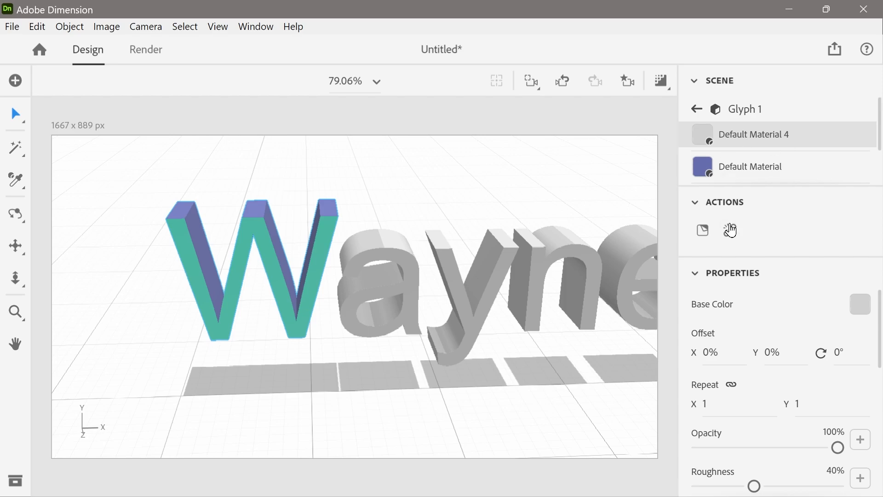
pyautogui.click(732, 231)
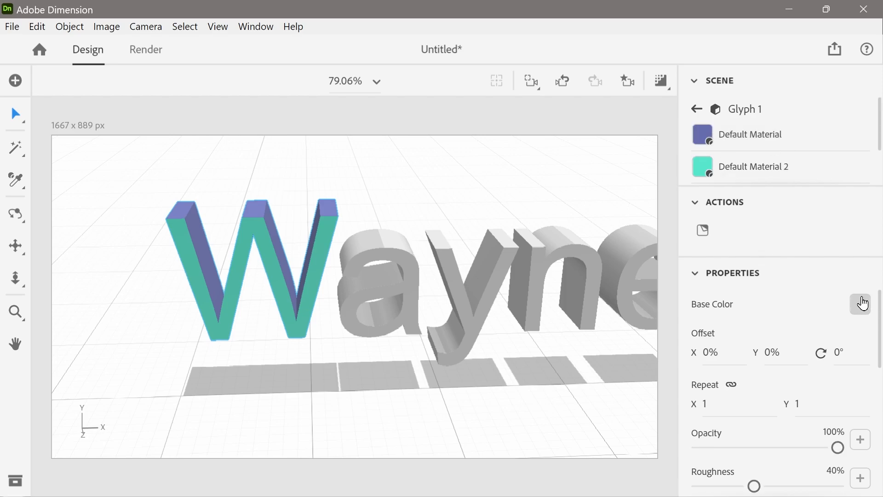
# Set the base color of Glyph 1's unlinked back face material to a muted yellow, RGB 210, 211, 105
pyautogui.click(862, 304)
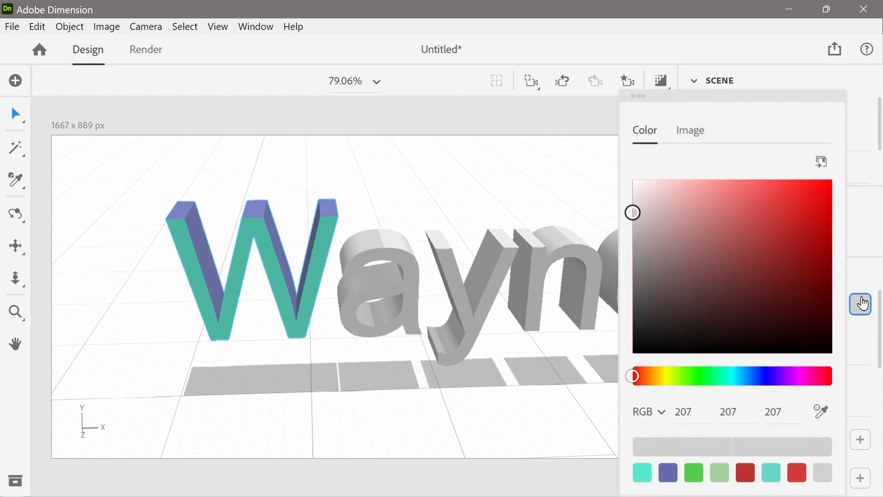
pyautogui.click(820, 377)
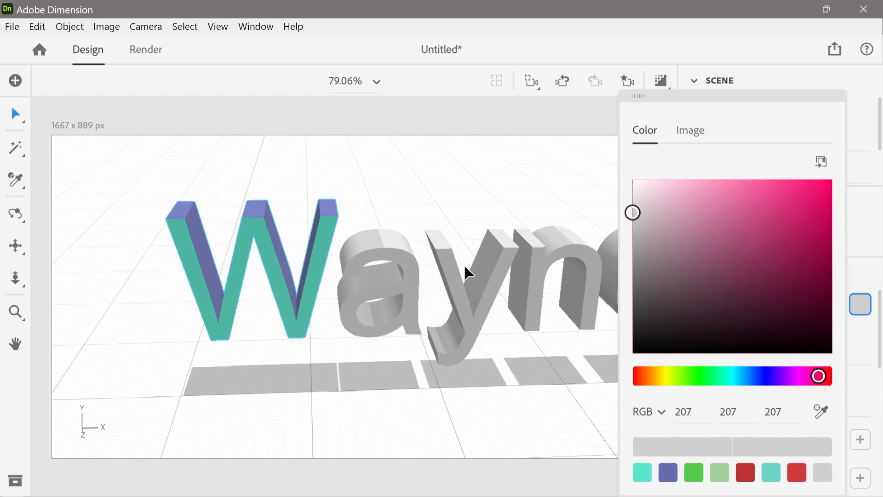
pyautogui.moveTo(379, 203); pyautogui.dragTo(697, 227, button='right')
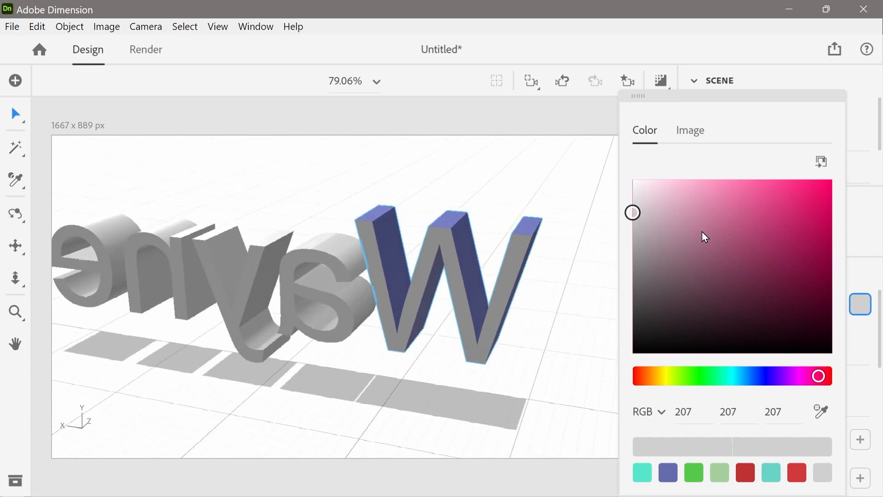
pyautogui.moveTo(700, 231); pyautogui.dragTo(722, 270)
pyautogui.moveTo(732, 235); pyautogui.dragTo(721, 199)
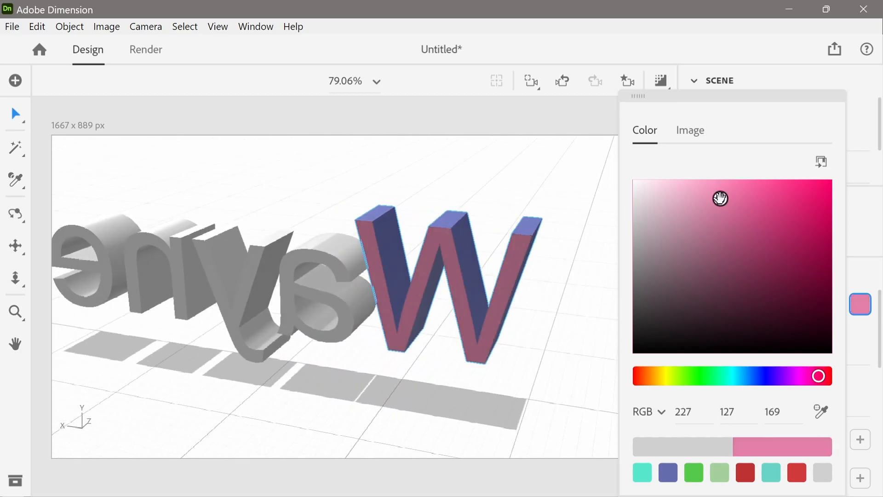
pyautogui.click(773, 474)
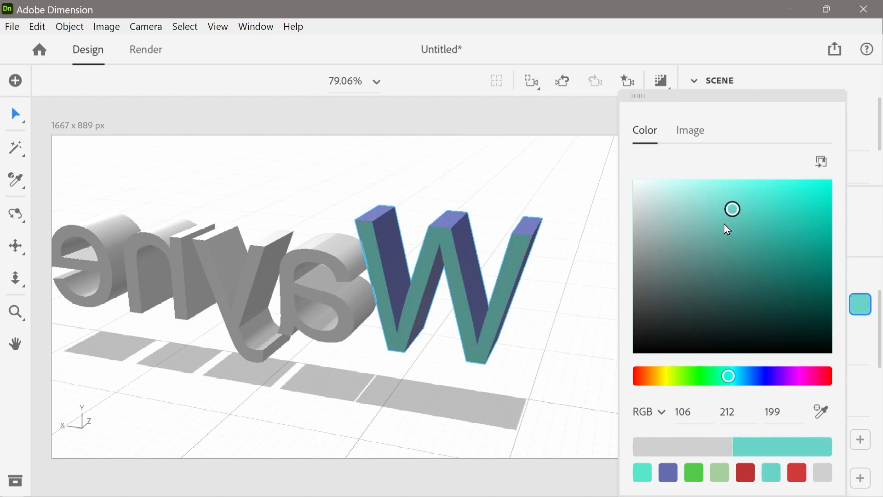
pyautogui.click(668, 383)
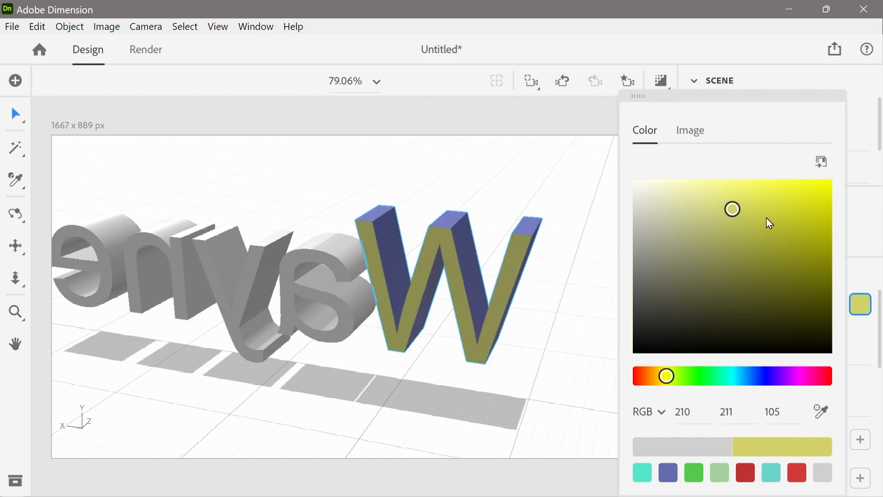
pyautogui.moveTo(528, 326); pyautogui.dragTo(205, 302, button='right')
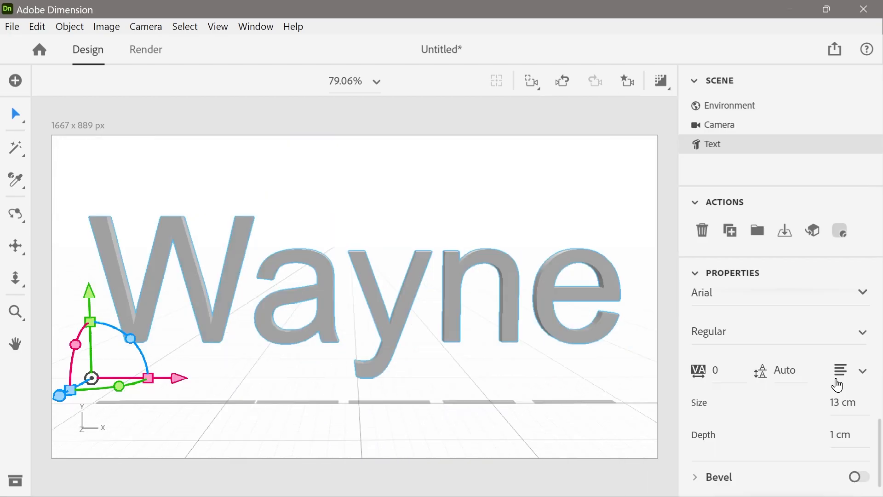
# Set the depth of the fresh, unconverted 3D text to 5 cm
pyautogui.click(837, 438)
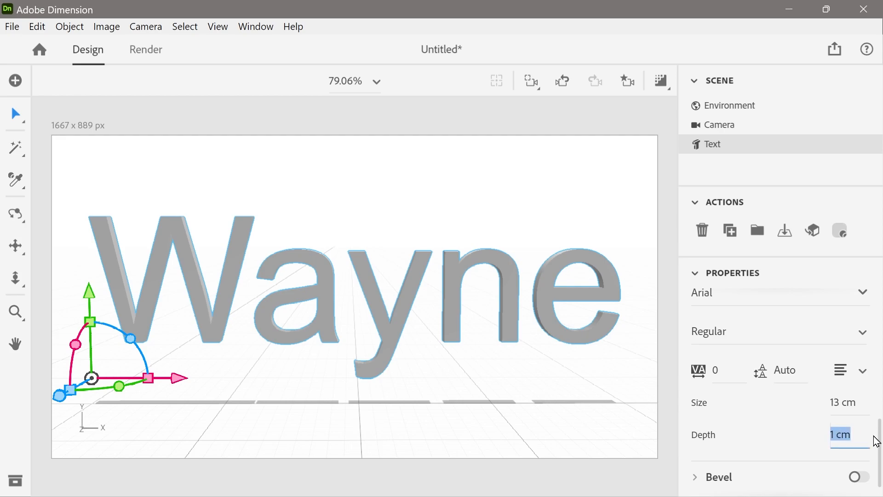
pyautogui.write('5')
pyautogui.press('Return')
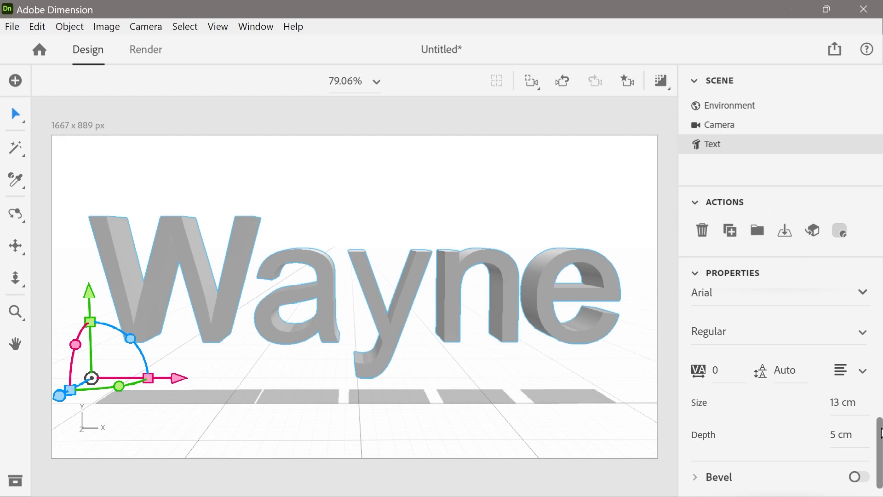
# Change the text's font from Arial to the symbol font Marlett
pyautogui.scroll(3, 881, 437)
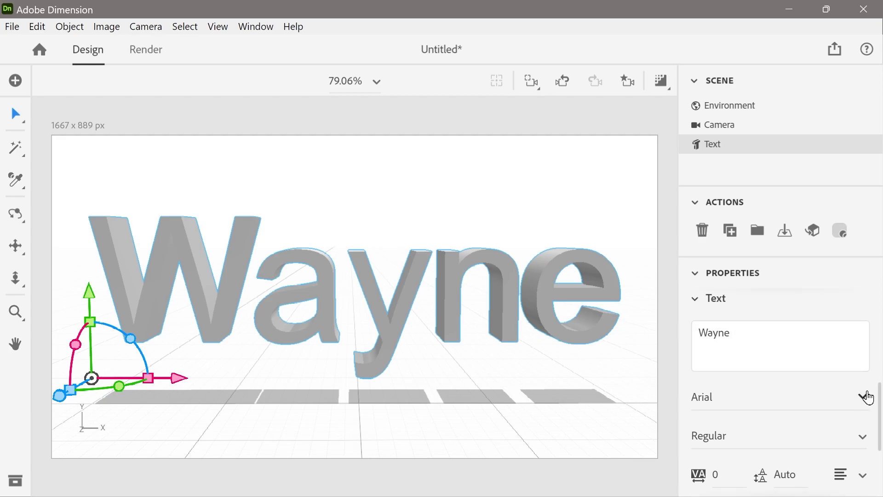
pyautogui.click(863, 396)
pyautogui.click(863, 397)
pyautogui.click(863, 397)
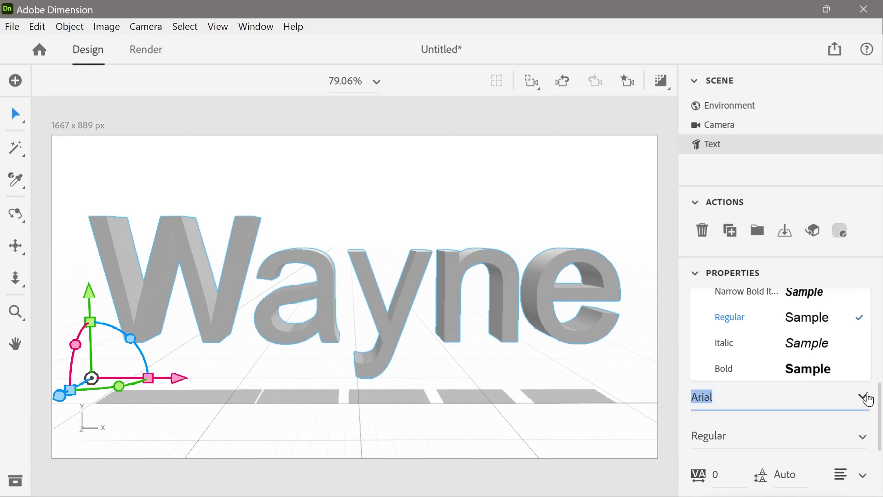
pyautogui.moveTo(881, 401); pyautogui.dragTo(881, 368)
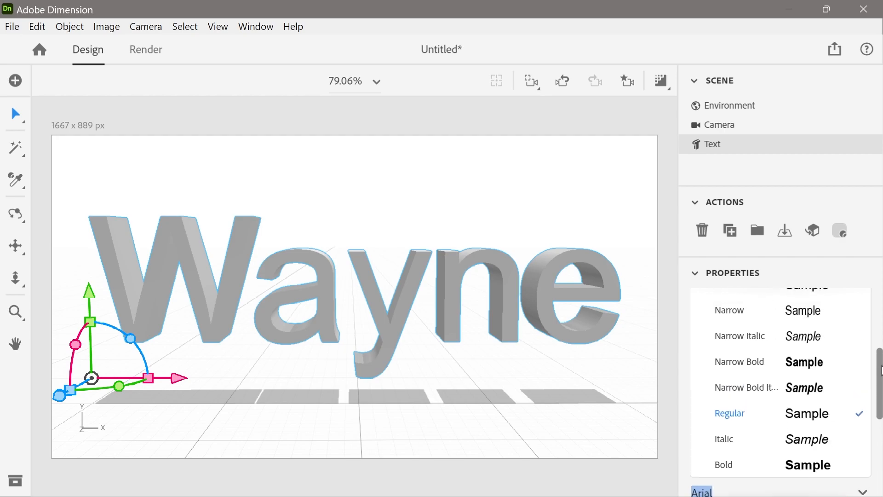
pyautogui.scroll(-10, 781, 363)
pyautogui.scroll(-10, 781, 365)
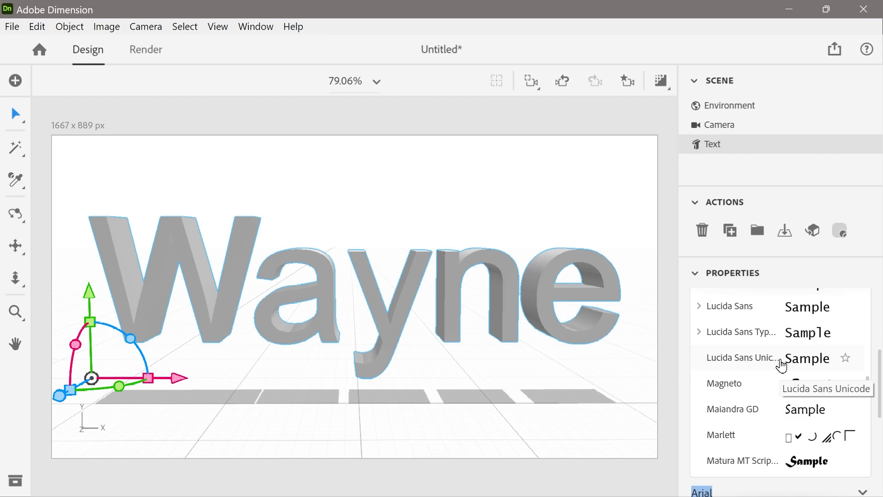
pyautogui.scroll(-2, 781, 366)
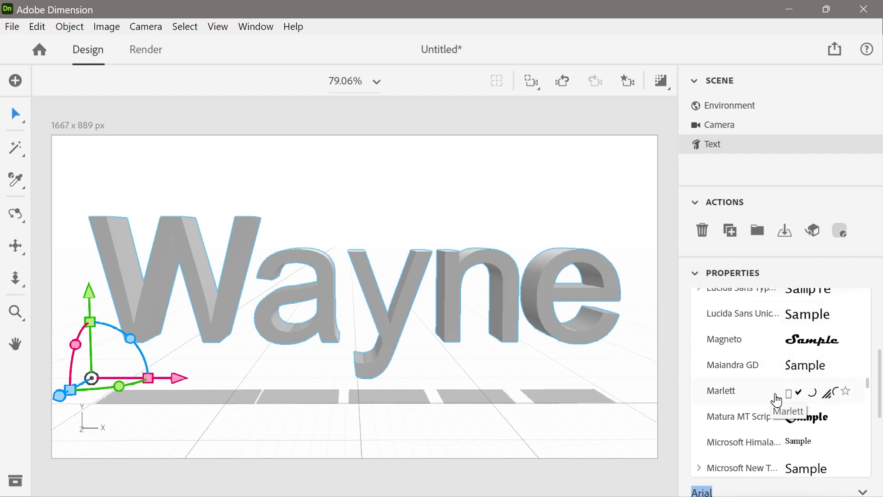
pyautogui.click(734, 393)
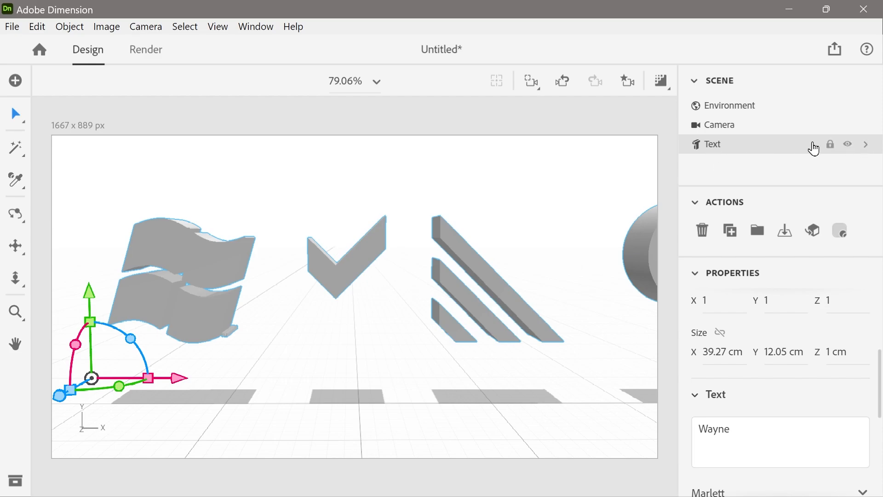
# Examine the list of materials inside the Marlett text object and return to the scene list
pyautogui.click(865, 144)
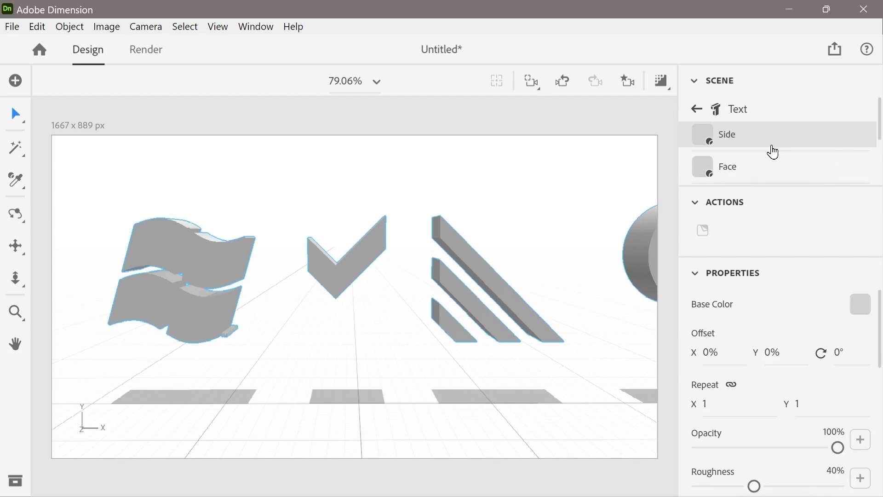
pyautogui.scroll(-3, 771, 149)
pyautogui.scroll(3, 771, 150)
pyautogui.scroll(-3, 771, 150)
pyautogui.scroll(3, 771, 150)
pyautogui.click(698, 110)
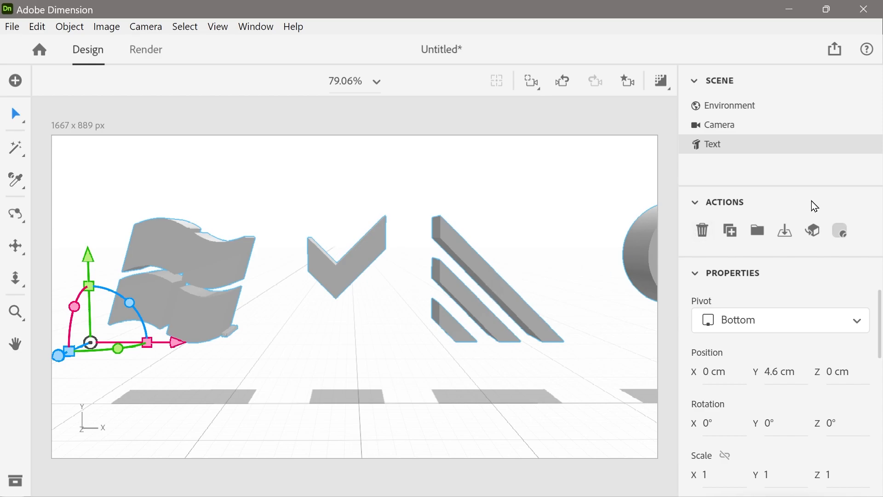
# Convert the Marlett text into separate glyph models and select Glyph 3, the diagonal bars symbol
pyautogui.click(817, 244)
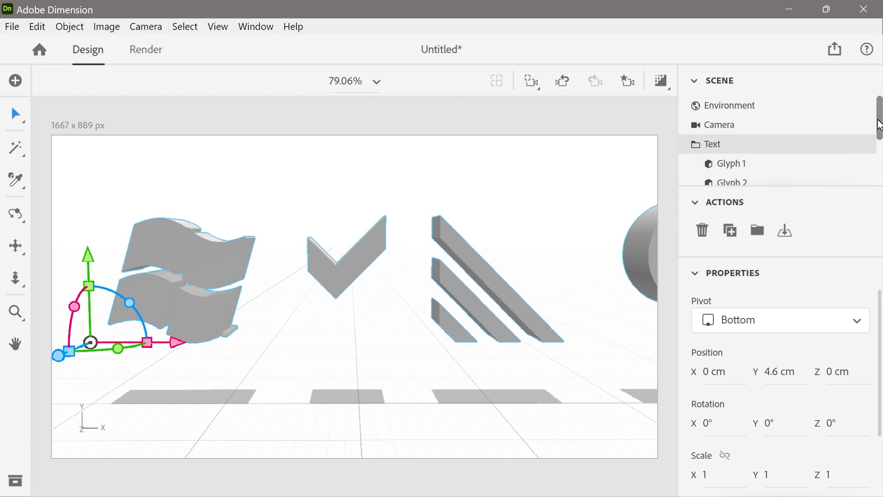
pyautogui.scroll(-2, 879, 124)
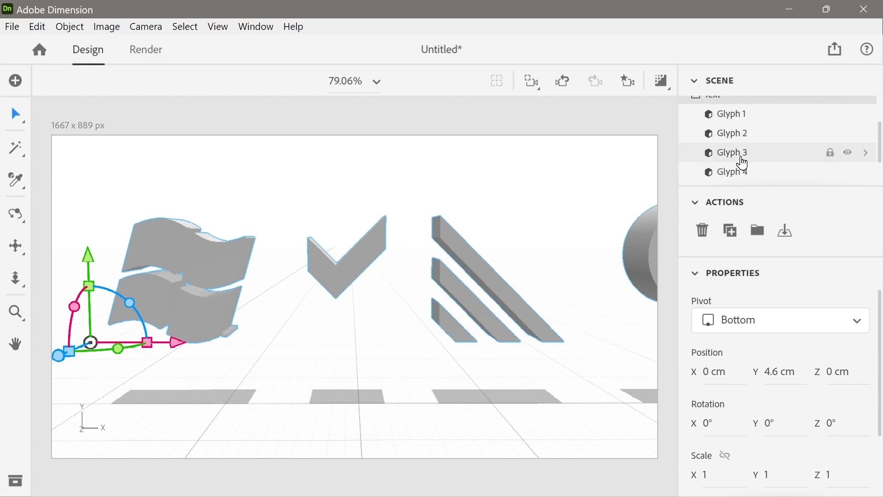
pyautogui.click(726, 153)
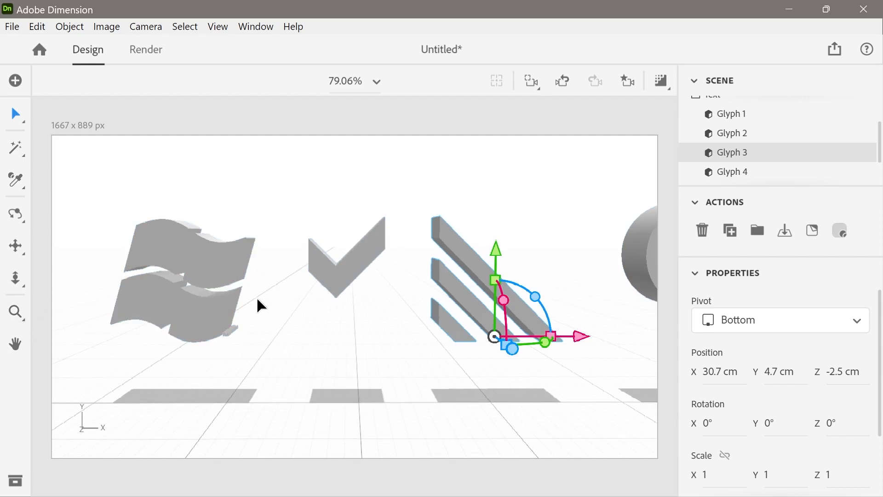
# View the diagonal bars of Glyph 3 up close and examine its list of materials
pyautogui.press('1')
pyautogui.scroll(3, 552, 292)
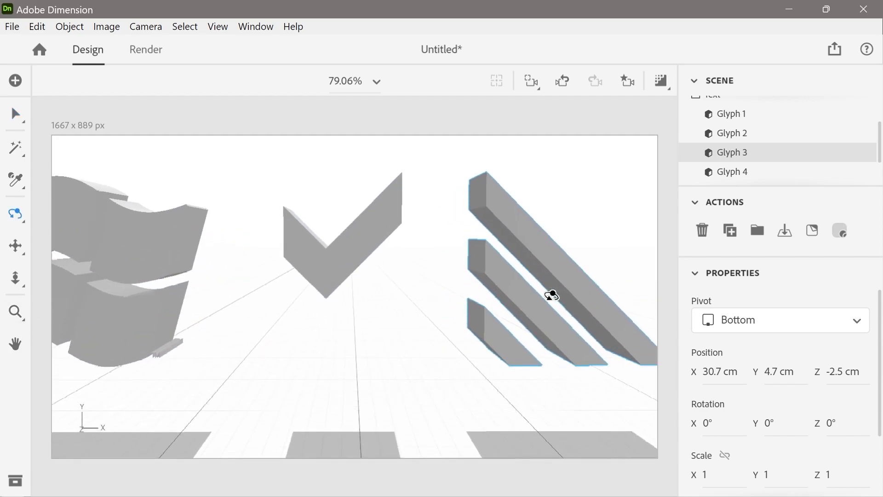
pyautogui.press('2')
pyautogui.moveTo(606, 303); pyautogui.dragTo(427, 312)
pyautogui.scroll(4, 428, 312)
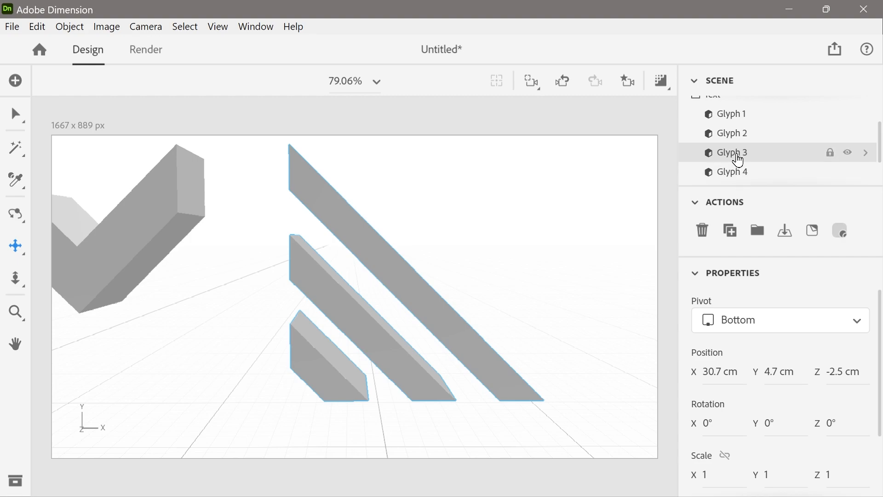
pyautogui.click(868, 156)
pyautogui.scroll(-1, 818, 148)
pyautogui.scroll(3, 820, 150)
pyautogui.scroll(-2, 819, 148)
pyautogui.scroll(2, 819, 146)
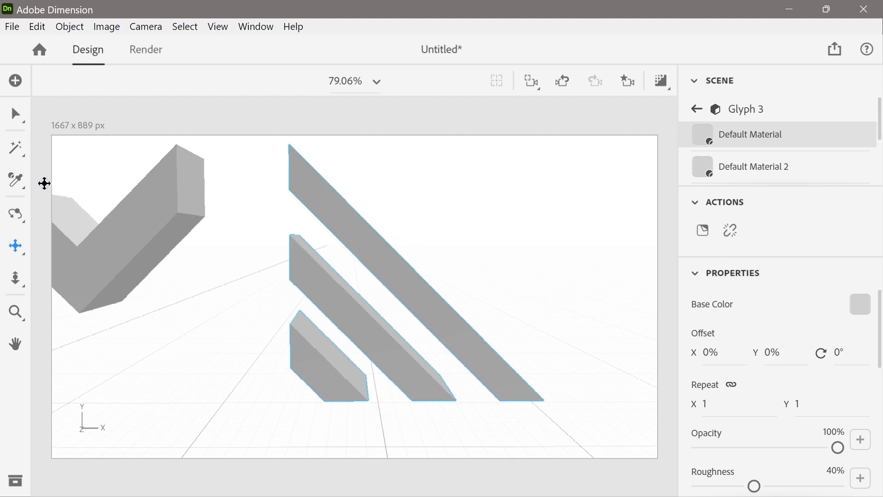
# Use the Magic Wand to select the middle diagonal bar's front face, and then switch the selection to the lowest bar's front face
pyautogui.click(15, 148)
pyautogui.click(337, 222)
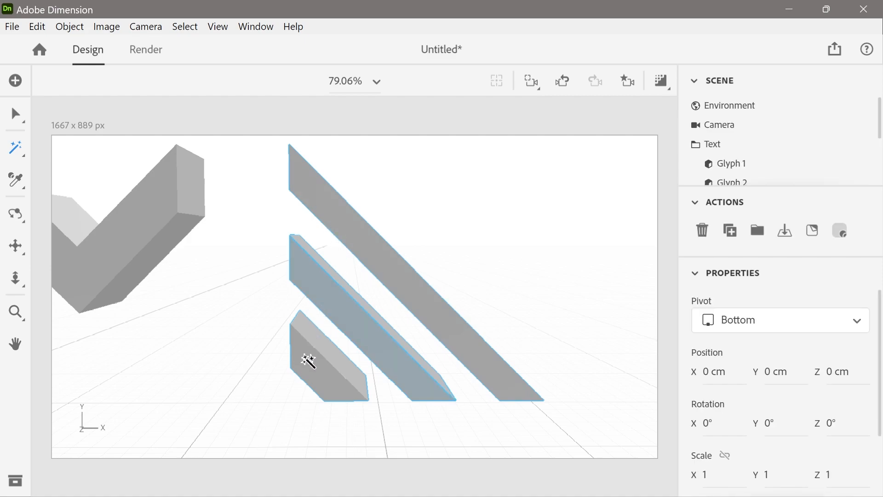
pyautogui.click(332, 371)
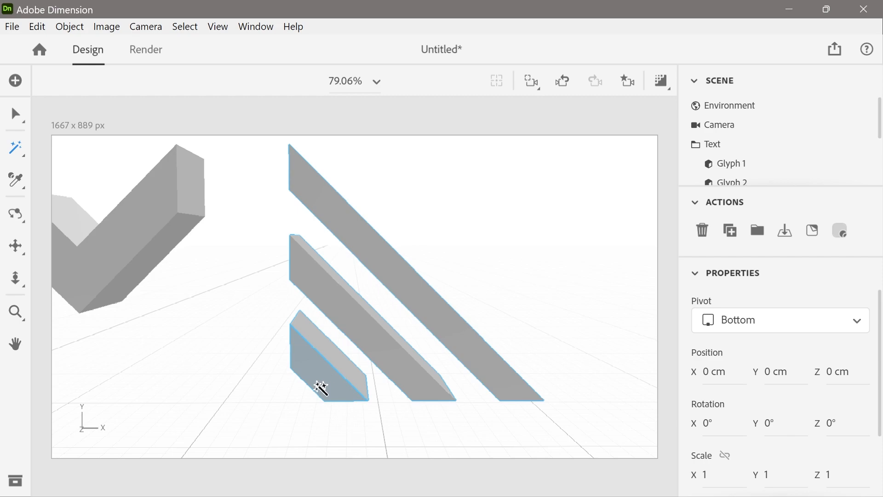
# Try the Magic Wand on the underside of Glyph 3's lowest bar and reselect the bar's front face
pyautogui.press('3')
pyautogui.moveTo(296, 368); pyautogui.dragTo(406, 361)
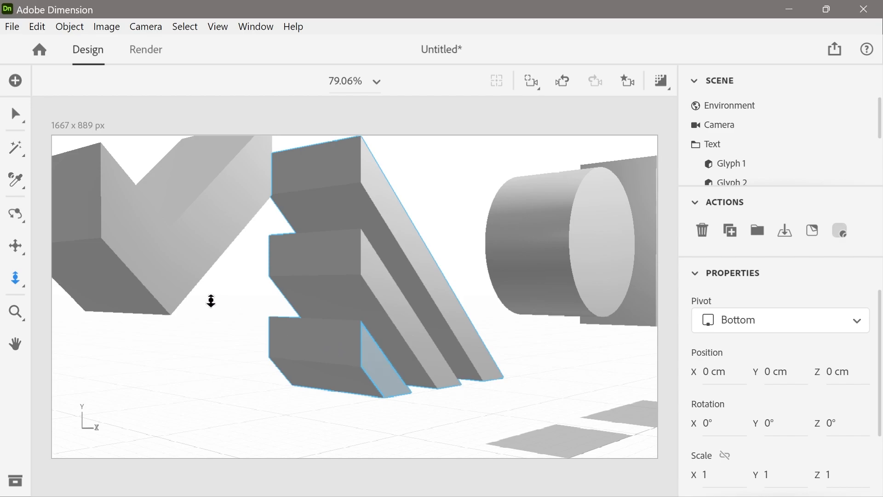
pyautogui.click(20, 160)
pyautogui.click(331, 355)
pyautogui.click(337, 383)
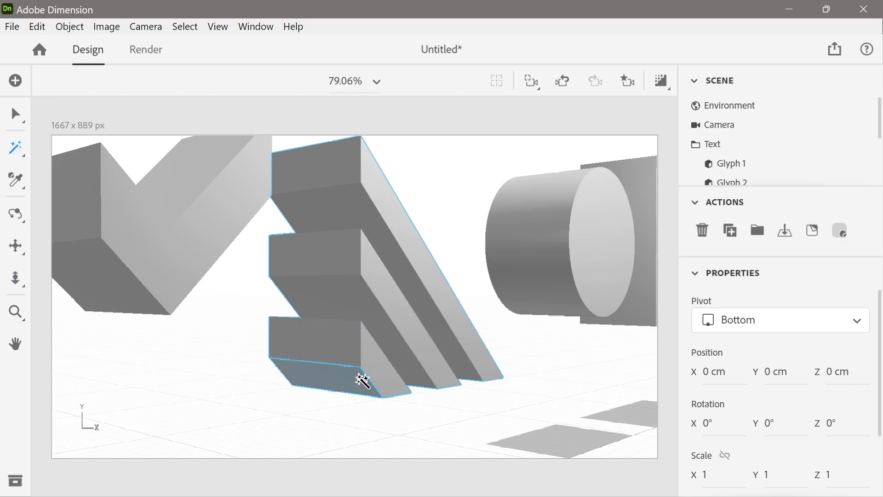
pyautogui.click(380, 379)
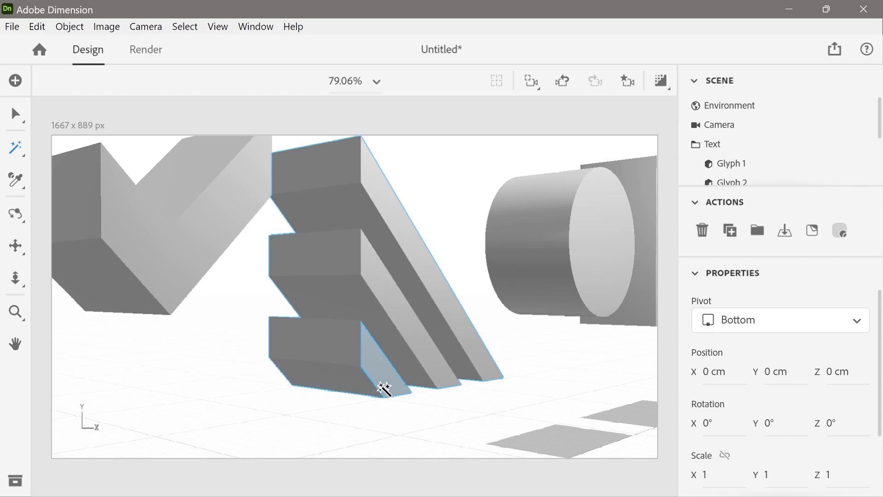
pyautogui.moveTo(322, 383); pyautogui.dragTo(261, 372, button='right')
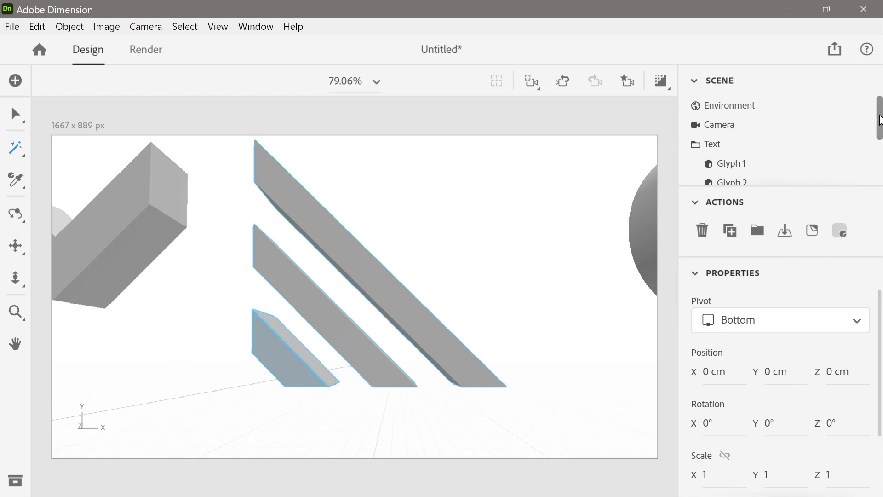
# Apply the Ice starter material to the lowest bar's front face and the Gelatin material to its upper side face
pyautogui.moveTo(880, 122); pyautogui.dragTo(882, 157)
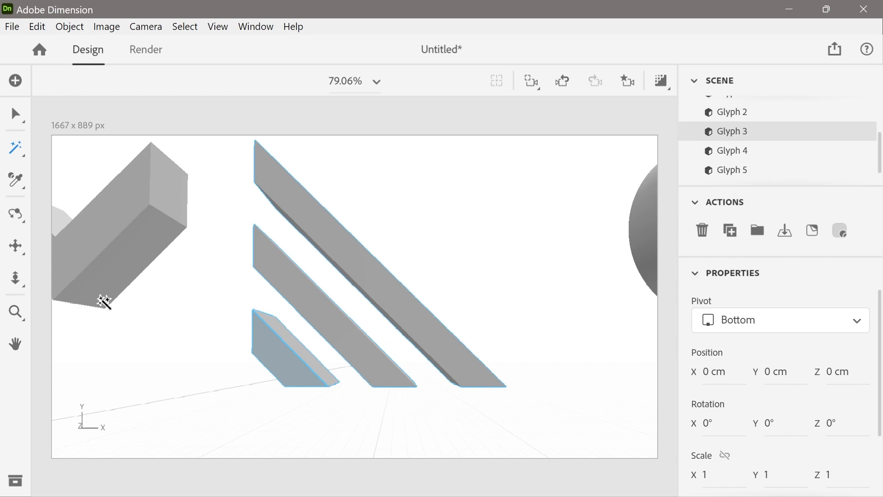
pyautogui.click(12, 488)
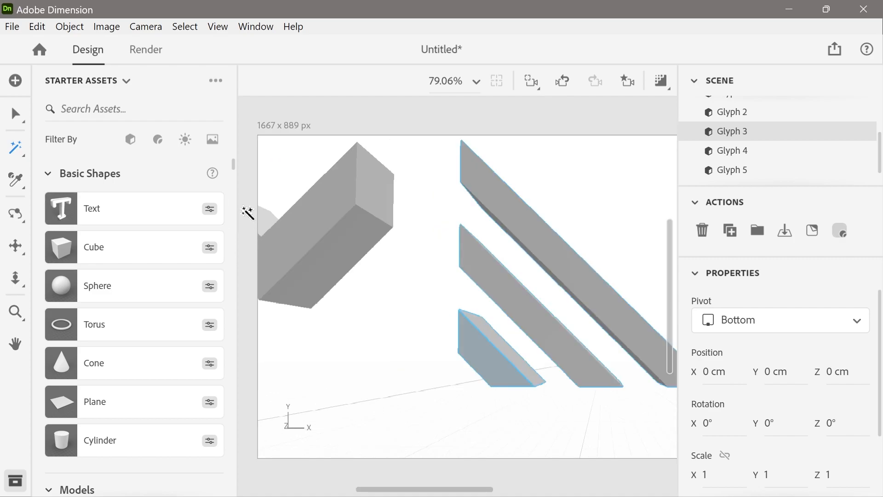
pyautogui.moveTo(238, 167); pyautogui.dragTo(224, 331)
pyautogui.scroll(-5, 226, 332)
pyautogui.scroll(4, 222, 330)
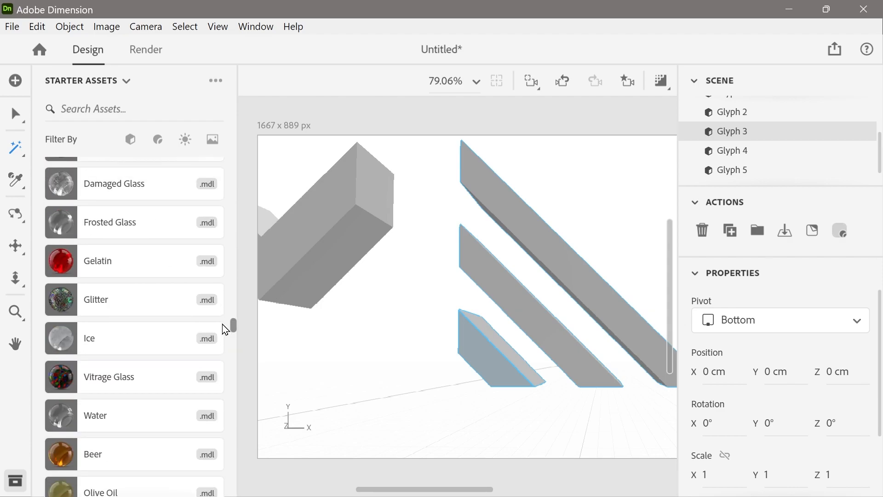
pyautogui.click(102, 339)
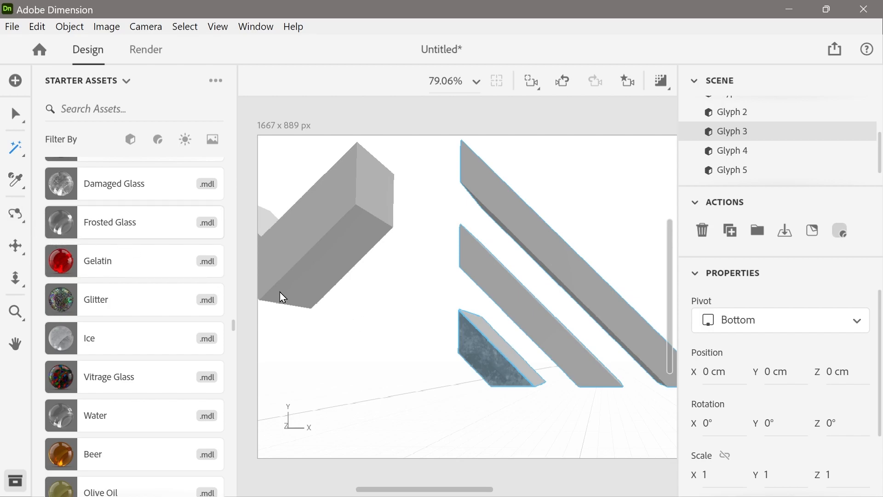
pyautogui.click(508, 351)
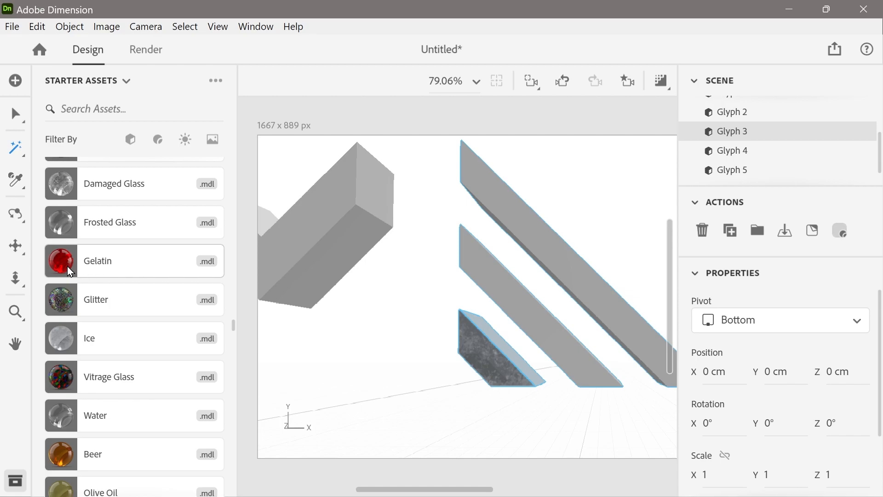
pyautogui.click(116, 260)
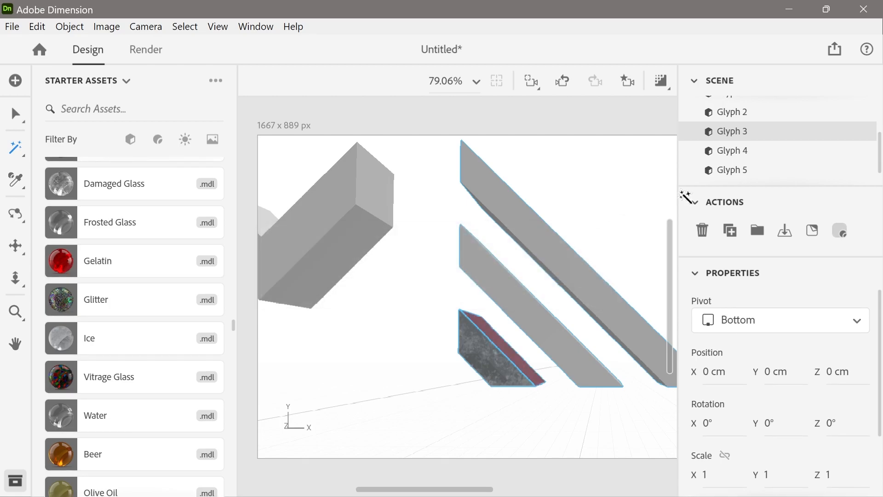
# Open Glyph 3's material list and set the base color of Default Material to blue, RGB 29, 84, 224
pyautogui.click(873, 135)
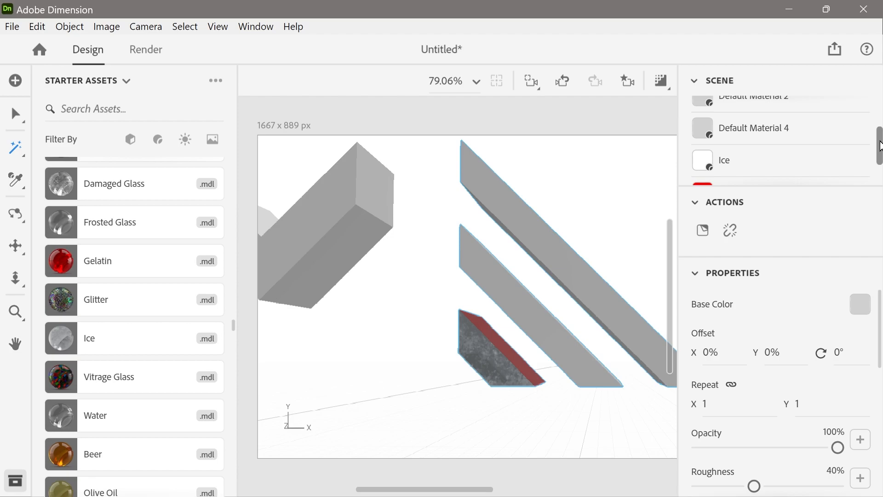
pyautogui.moveTo(879, 170); pyautogui.dragTo(875, 105)
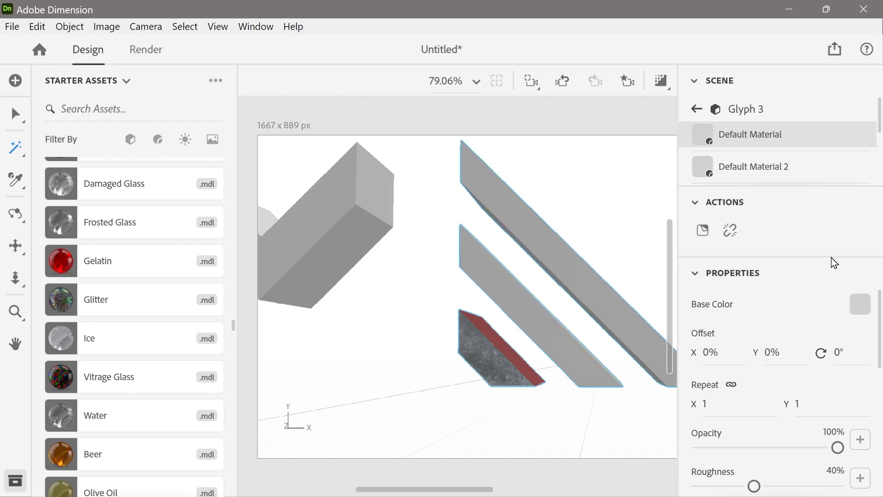
pyautogui.click(861, 306)
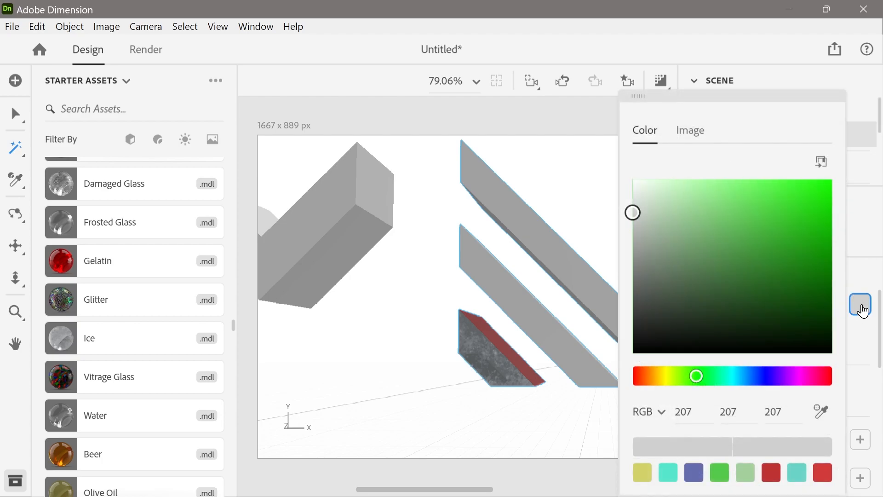
pyautogui.click(757, 376)
pyautogui.click(751, 249)
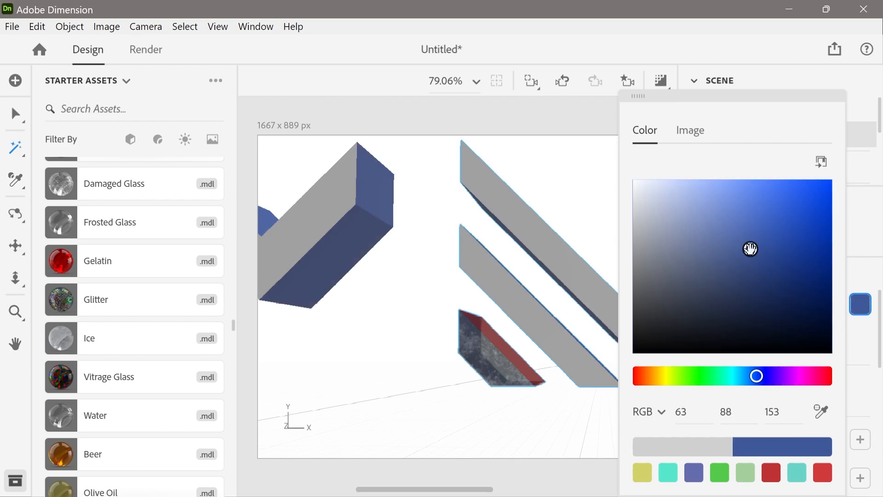
pyautogui.moveTo(751, 249); pyautogui.dragTo(786, 272)
pyautogui.click(771, 204)
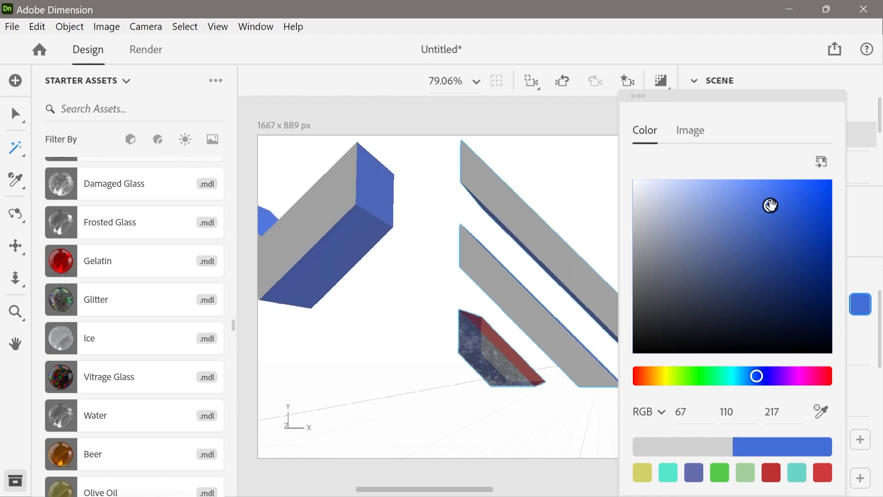
pyautogui.click(796, 214)
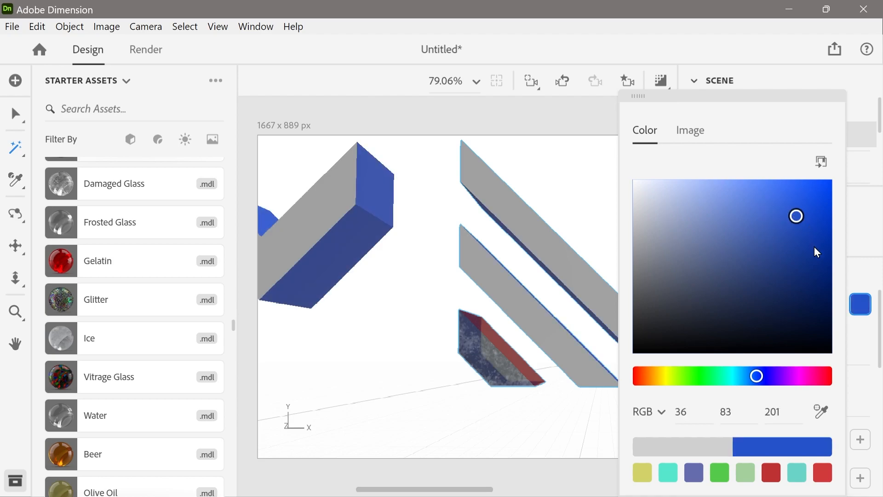
pyautogui.click(764, 264)
pyautogui.click(792, 254)
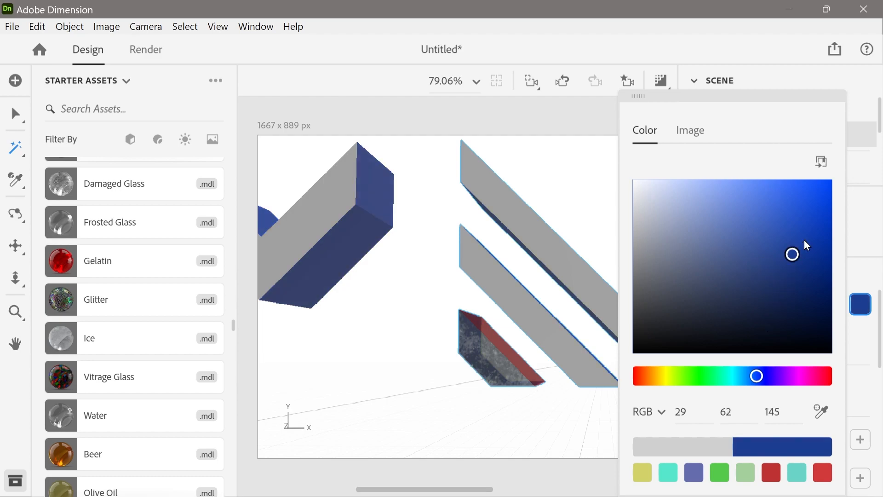
pyautogui.click(794, 219)
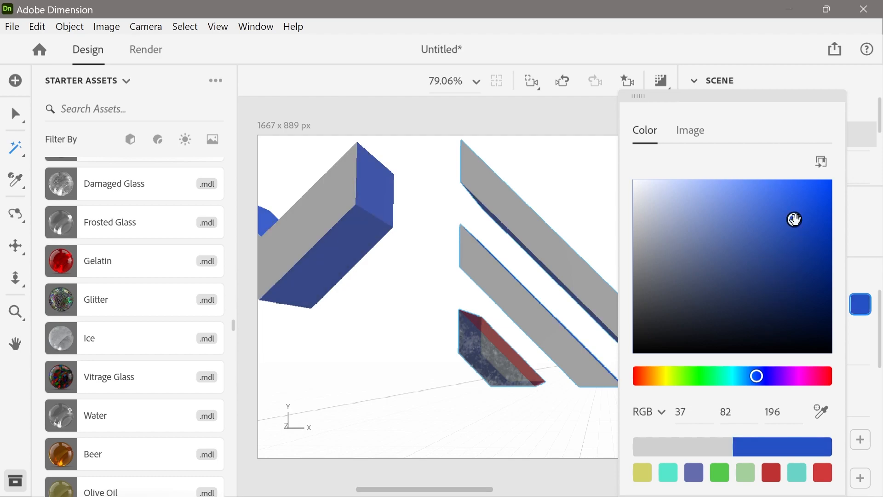
pyautogui.click(807, 200)
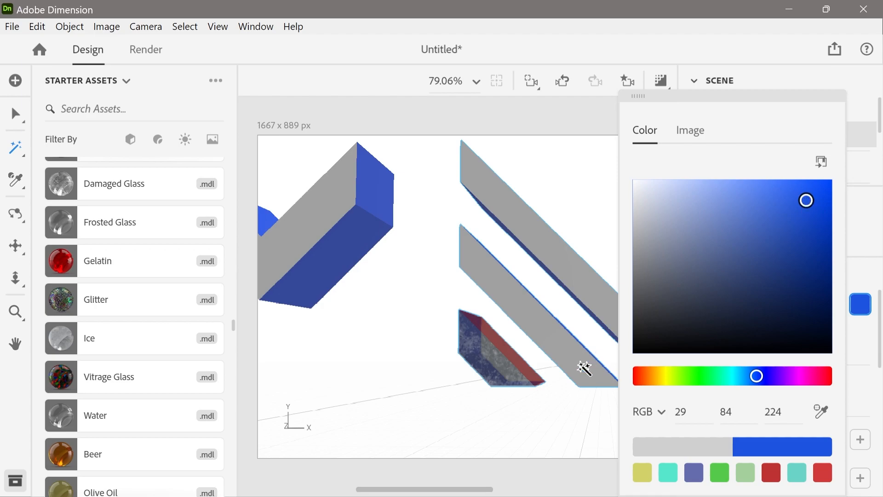
pyautogui.scroll(5, 519, 375)
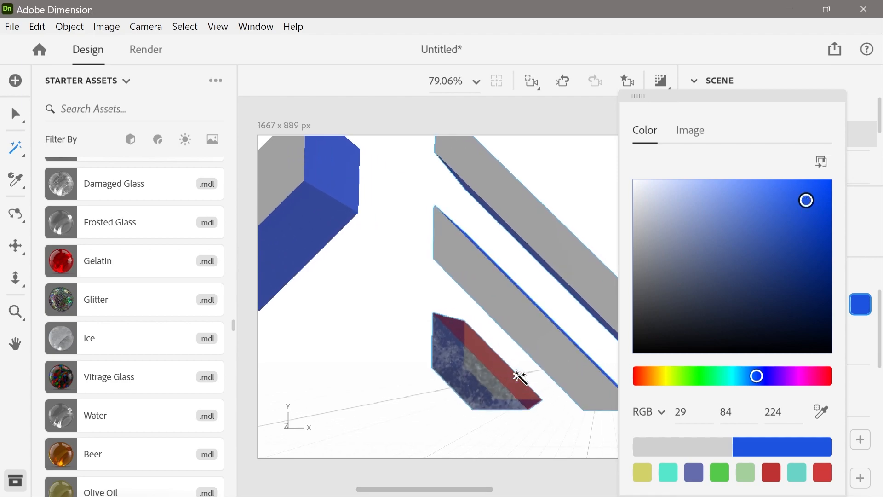